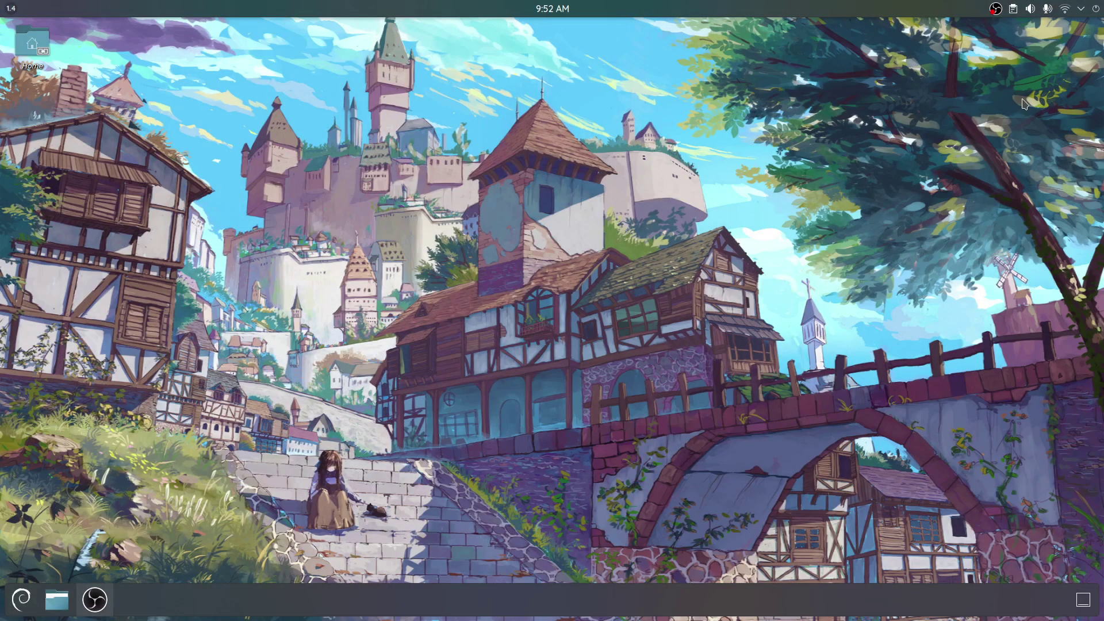
Step: Open the Downloads folder in Dolphin to check the existing VMware Player 17.0.2 bundle
{"action": "left_click", "coordinate": [67, 601]}
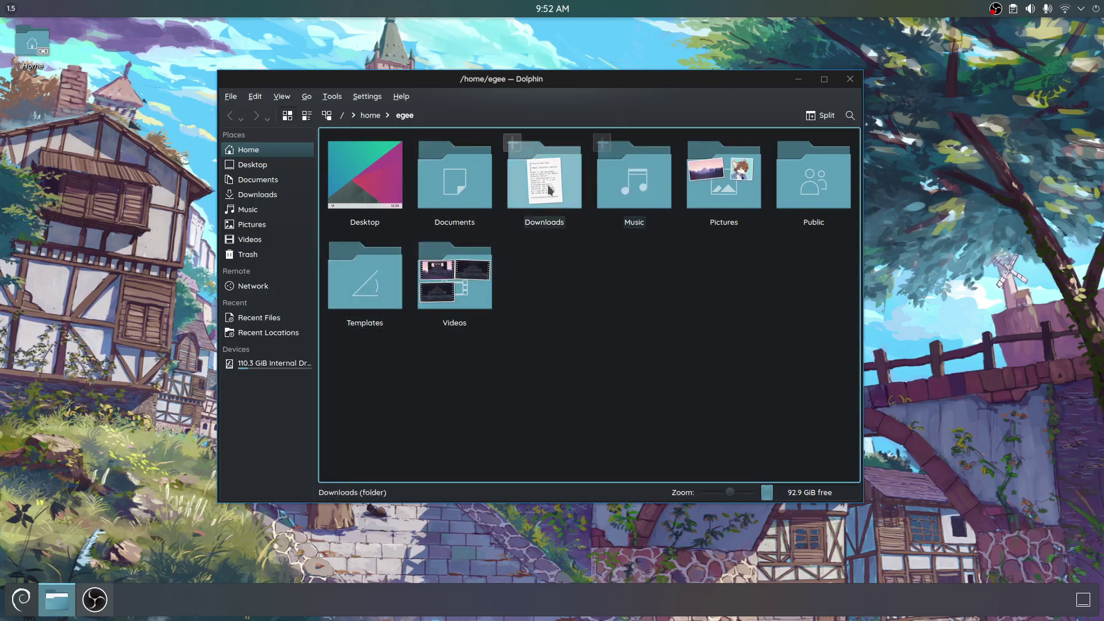
{"action": "left_click", "coordinate": [548, 185]}
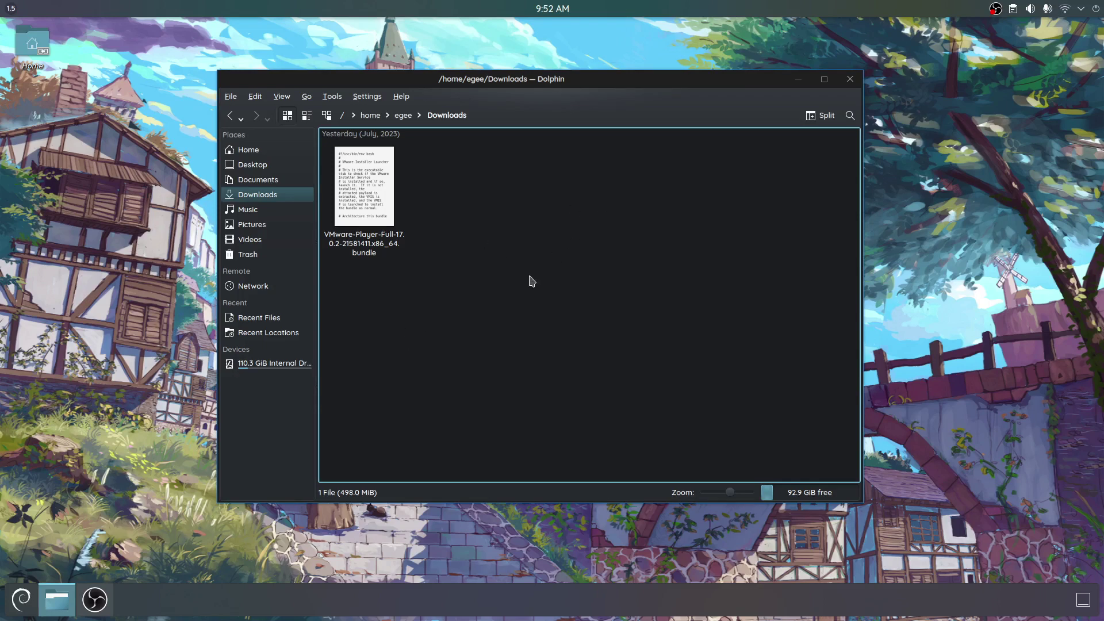
{"action": "key", "text": "super"}
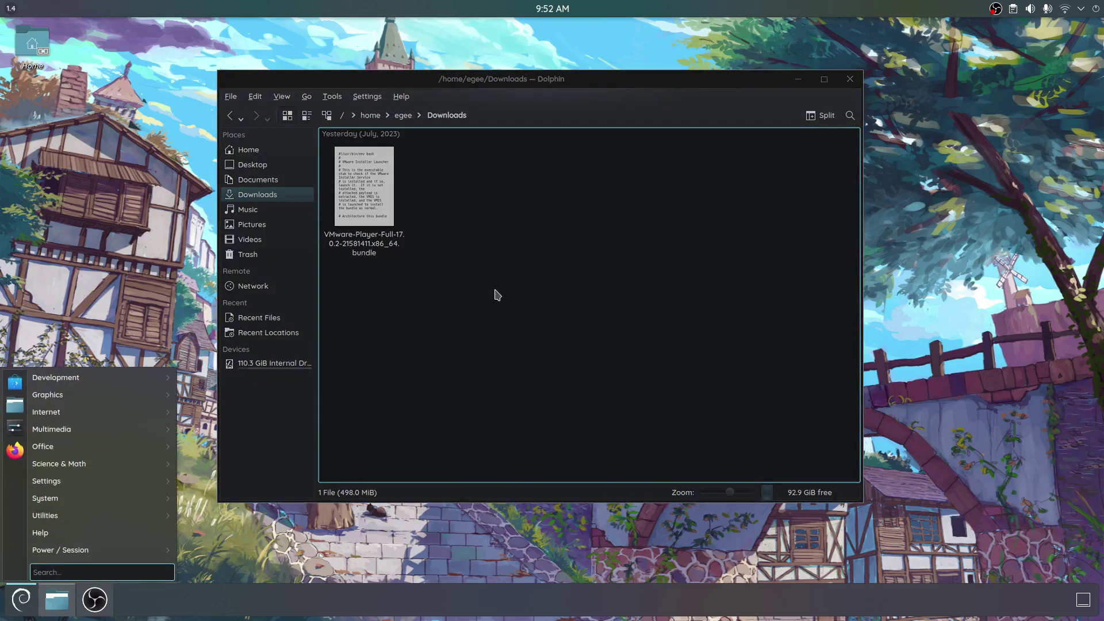
Step: Launch Firefox ESR and web-search 'vmware workstation player linux'
{"action": "type", "text": "fire"}
{"action": "key", "text": "Return"}
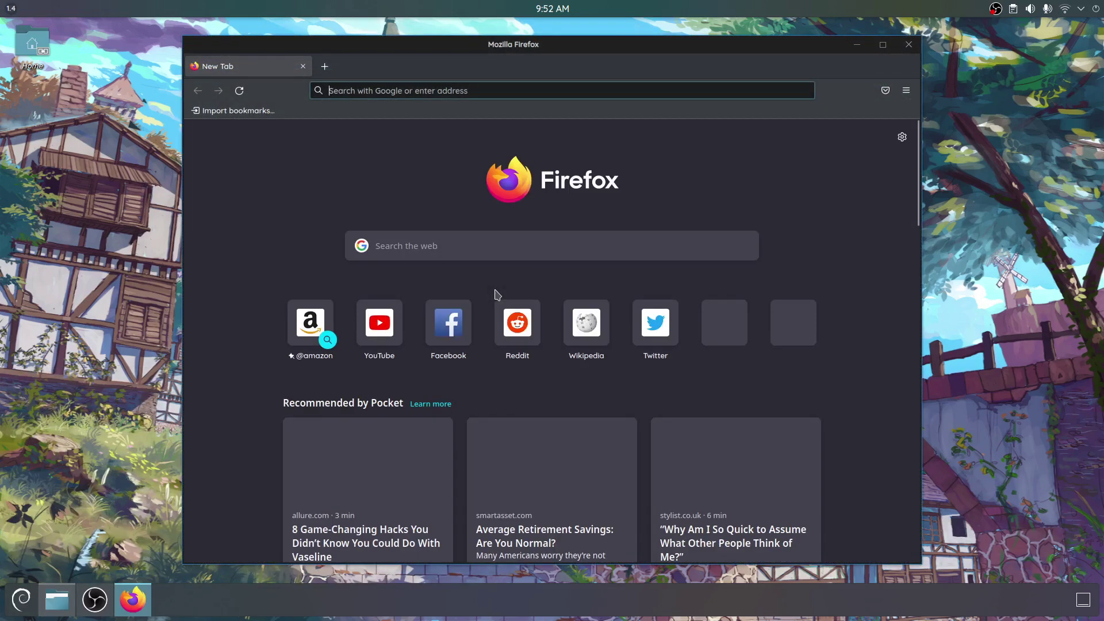
{"action": "type", "text": "vm"}
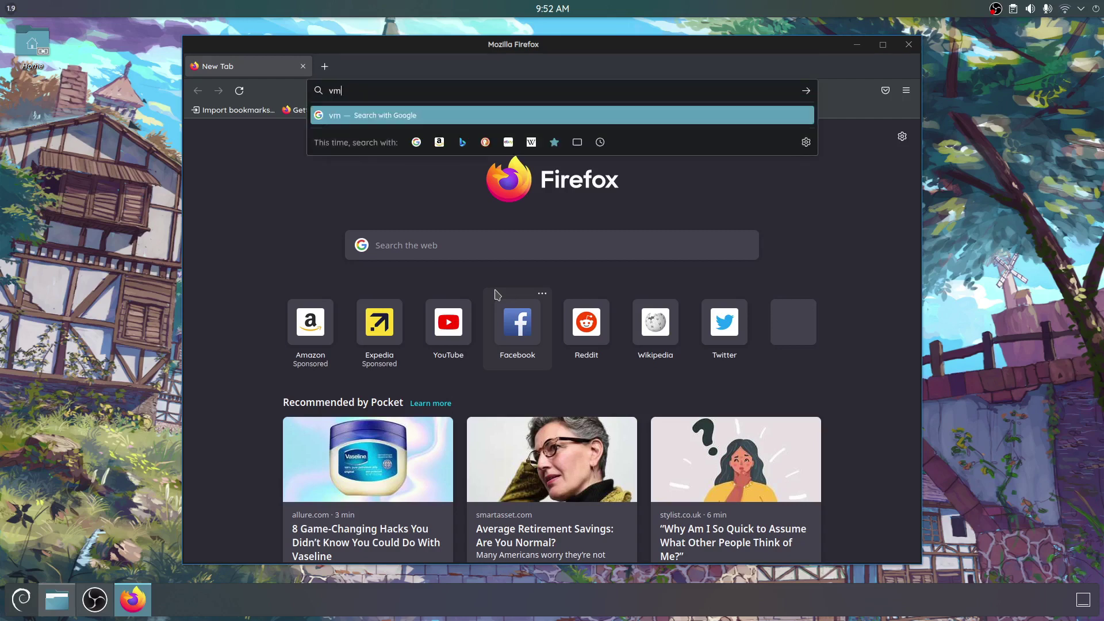
{"action": "type", "text": "ware workstation player"}
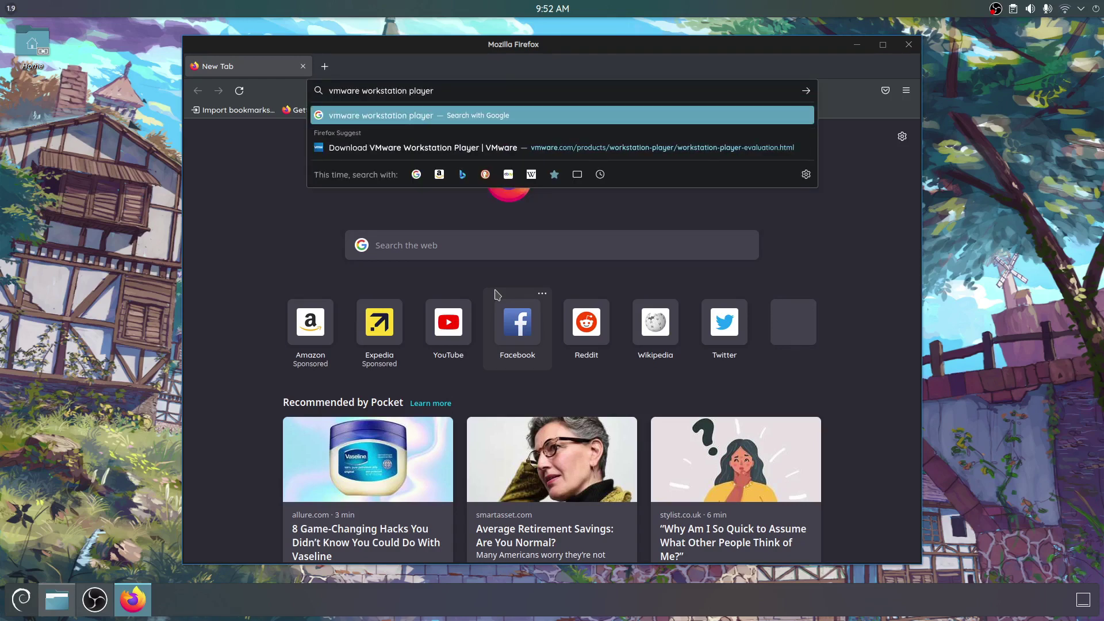
{"action": "type", "text": " linux"}
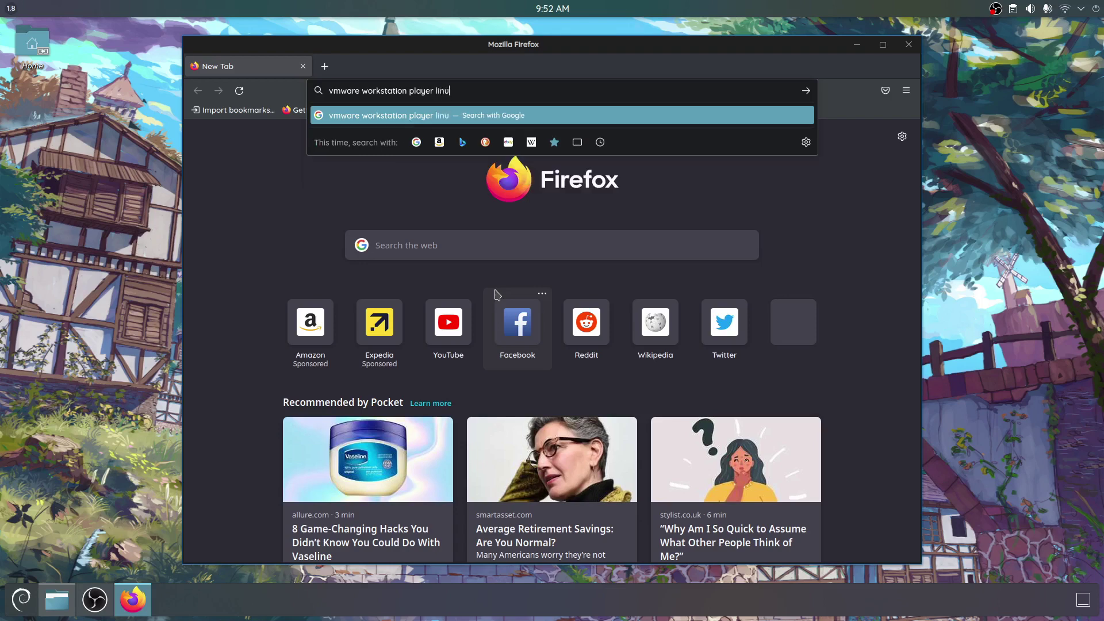
{"action": "key", "text": "Return"}
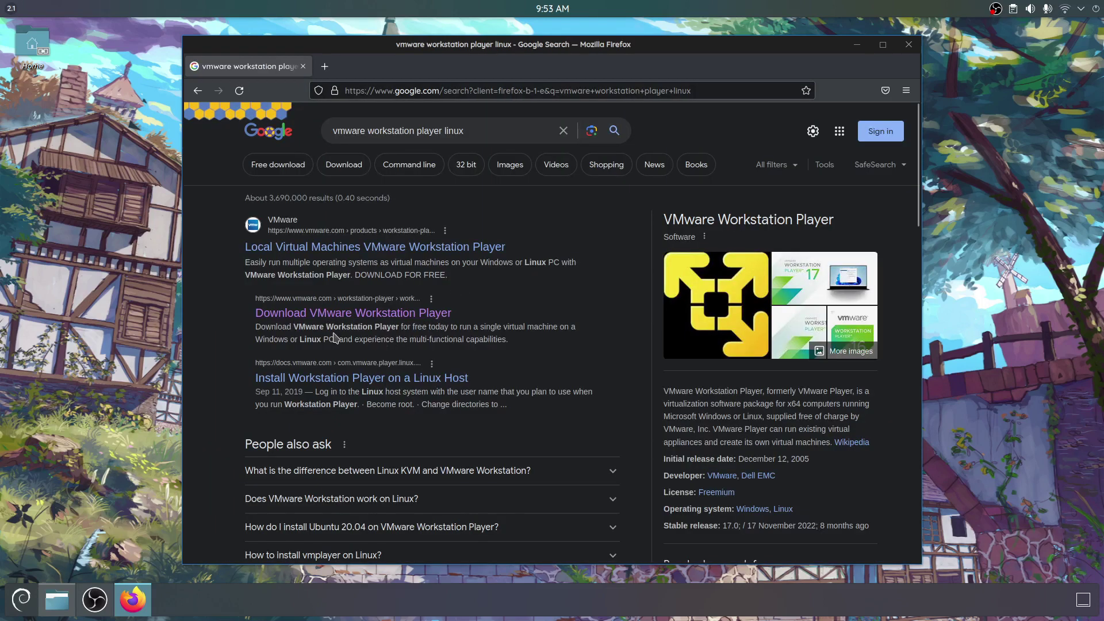
Step: Download the Workstation 17 Player 17.0.2 Linux bundle from VMware's download page
{"action": "left_click", "coordinate": [331, 316]}
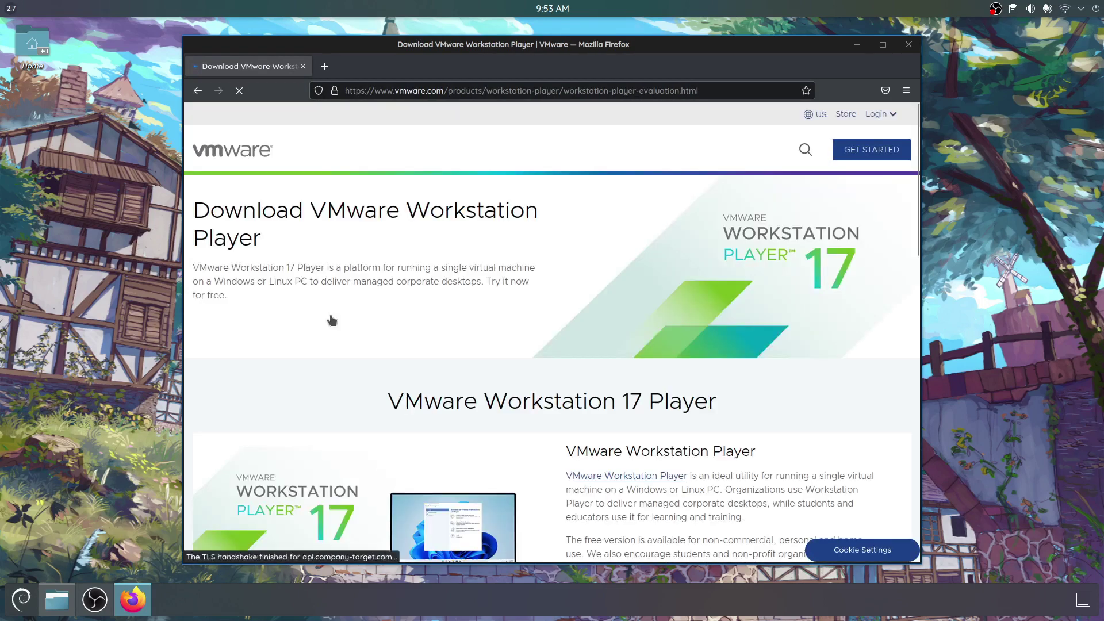
{"action": "scroll", "coordinate": [332, 321], "scroll_direction": "down", "scroll_amount": 7}
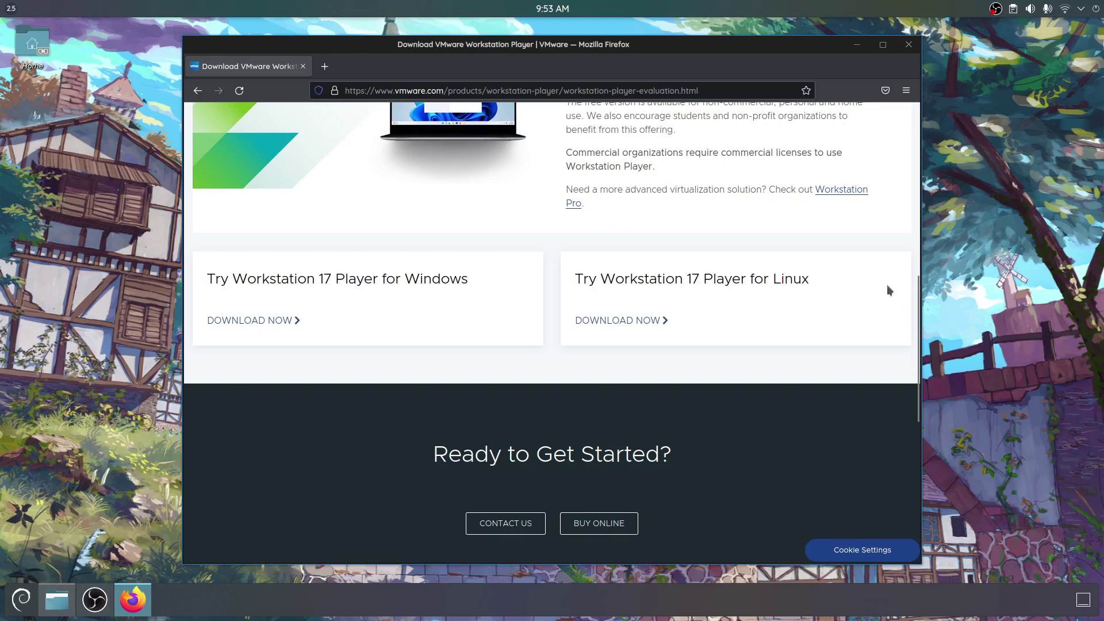
{"action": "left_click", "coordinate": [646, 324]}
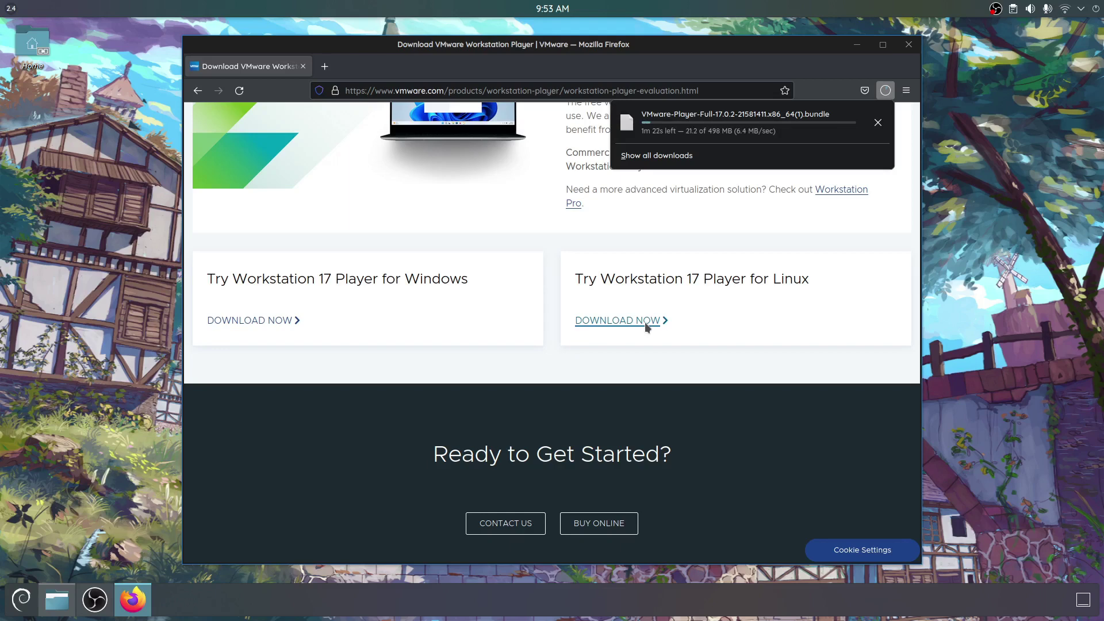
{"action": "left_click", "coordinate": [57, 600]}
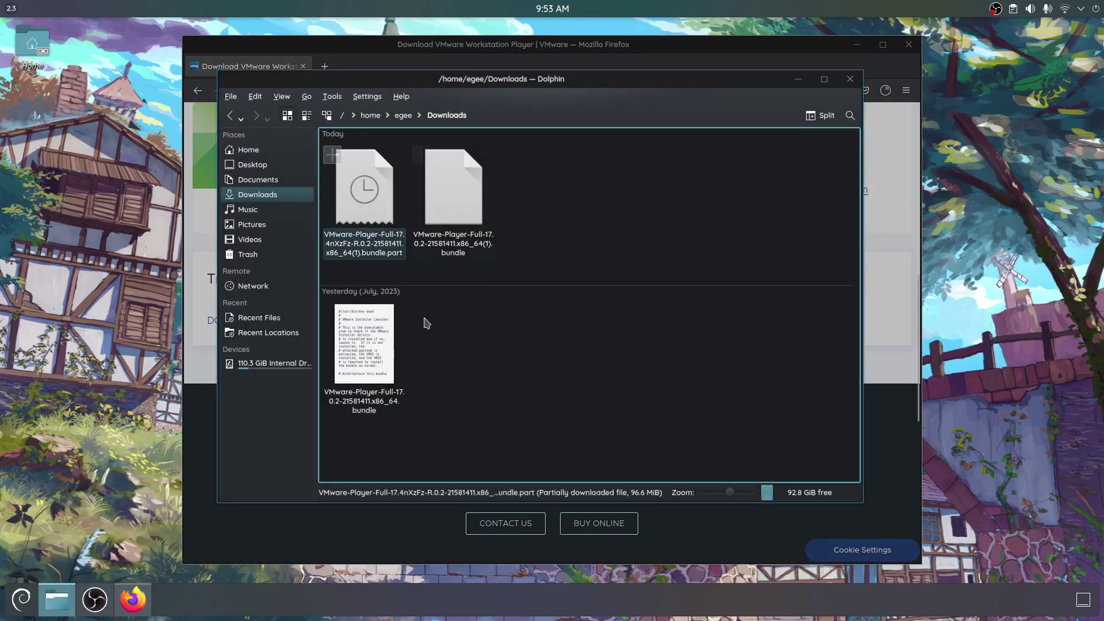
Step: Refresh the Downloads folder via View > Refresh, then open a terminal there
{"action": "left_click", "coordinate": [285, 98]}
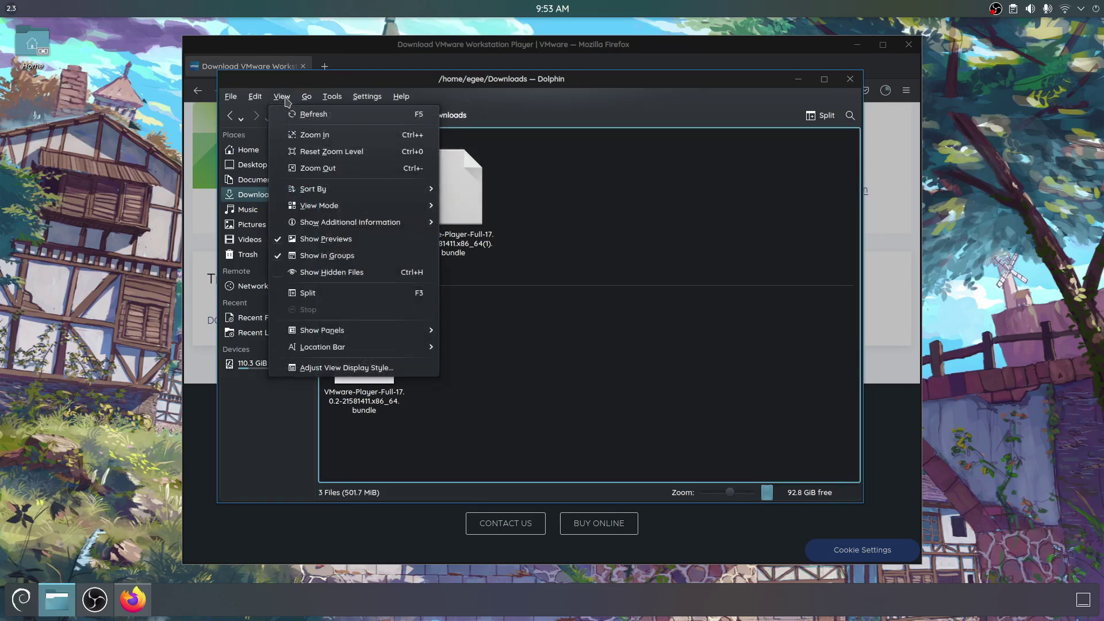
{"action": "left_click", "coordinate": [313, 114]}
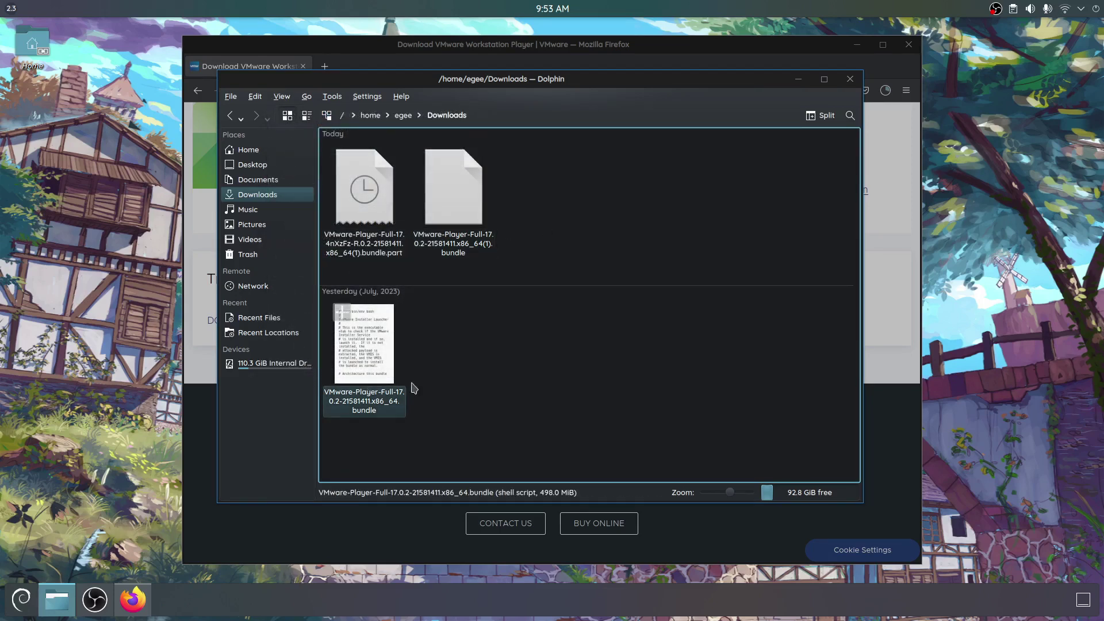
{"action": "right_click", "coordinate": [544, 344]}
{"action": "left_click", "coordinate": [599, 444]}
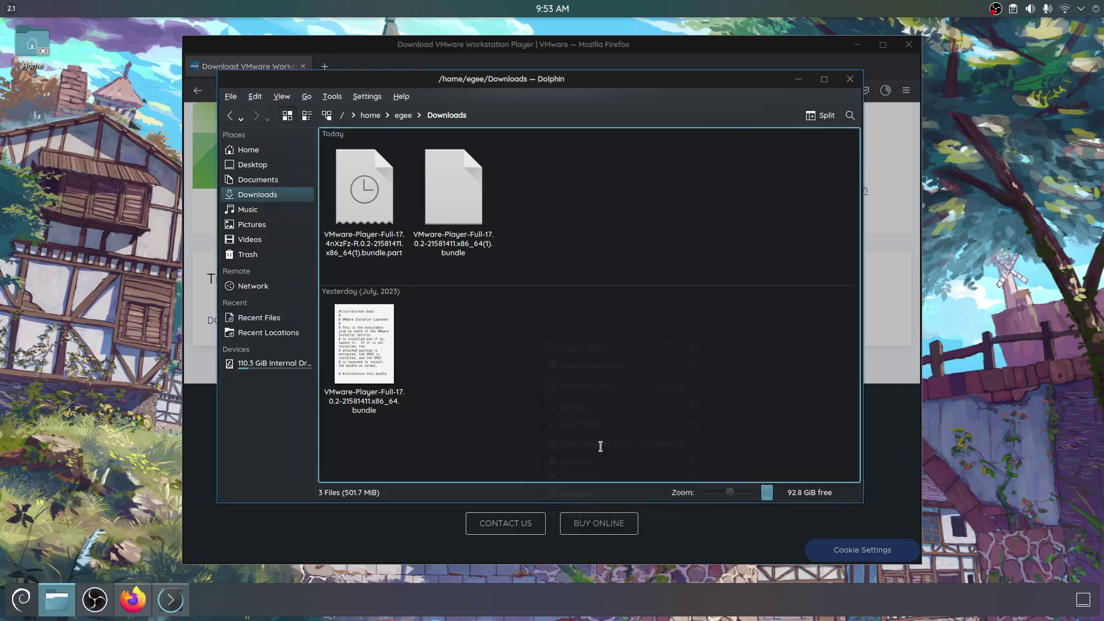
Step: Enlarge the terminal text and list the files in Downloads with ls
{"action": "key", "text": "ctrl+plus"}
{"action": "key", "text": "ctrl+plus"}
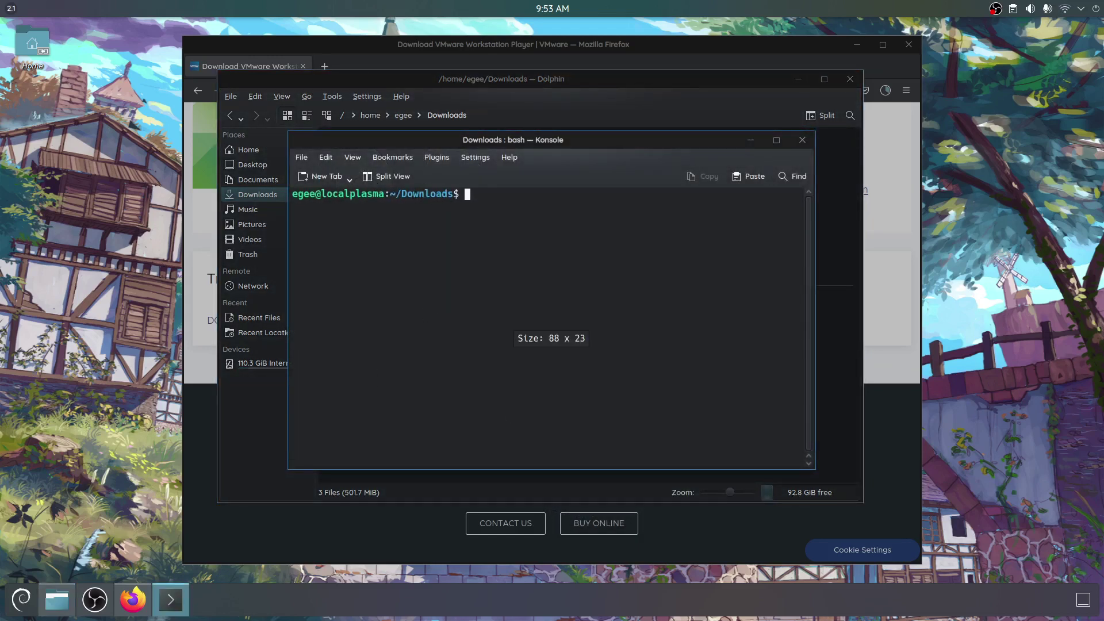
{"action": "type", "text": "ls"}
{"action": "key", "text": "Return"}
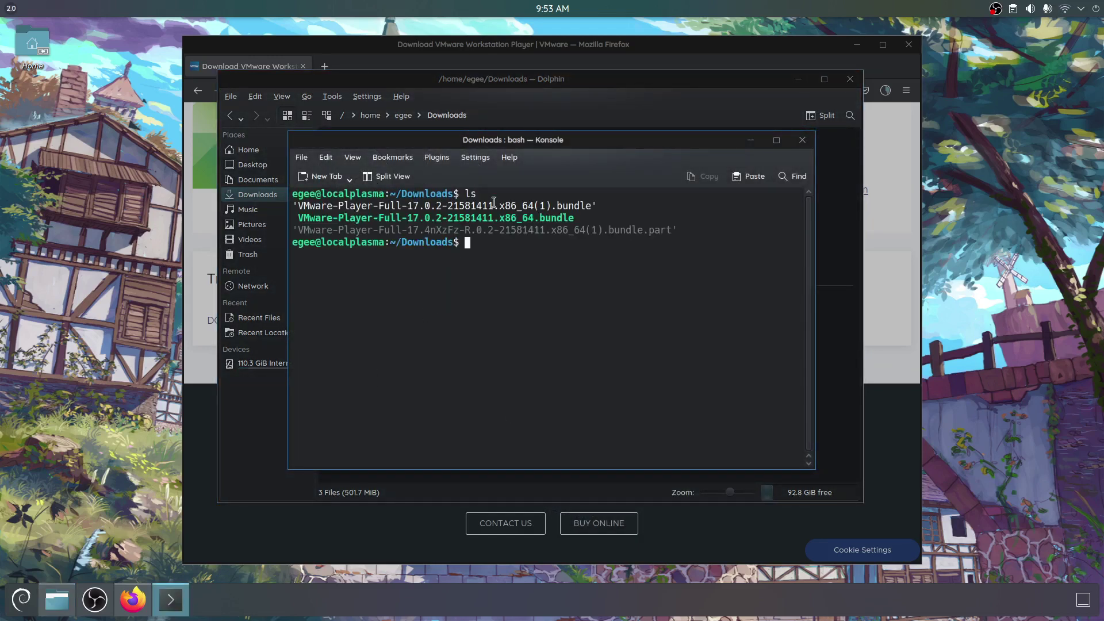
{"action": "double_click", "coordinate": [543, 218]}
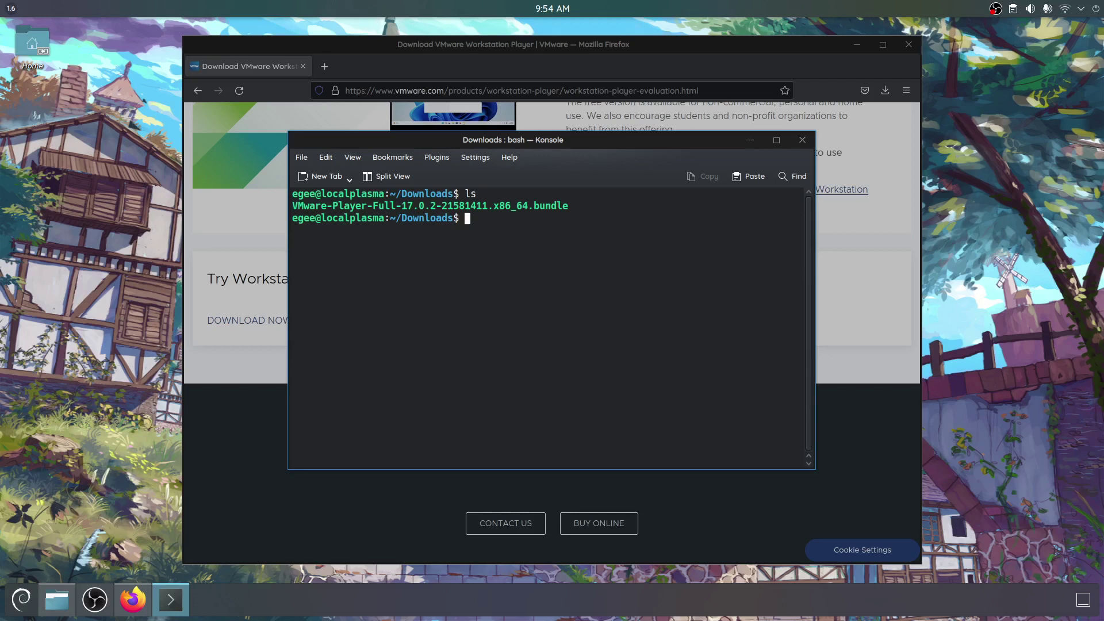
Step: Run chmod +x on VMware-Player-Full-17.0.2-21581411.x86_64.bundle, widening the terminal window
{"action": "type", "text": "chod"}
{"action": "key", "text": "BackSpace"}
{"action": "key", "text": "BackSpace"}
{"action": "type", "text": "mod"}
{"action": "key", "text": "BackSpace"}
{"action": "key", "text": "BackSpace"}
{"action": "key", "text": "BackSpace"}
{"action": "key", "text": "BackSpace"}
{"action": "key", "text": "BackSpace"}
{"action": "type", "text": "chmod +x Vm"}
{"action": "key", "text": "BackSpace"}
{"action": "type", "text": "M"}
{"action": "key", "text": "Tab"}
{"action": "key", "text": "Return"}
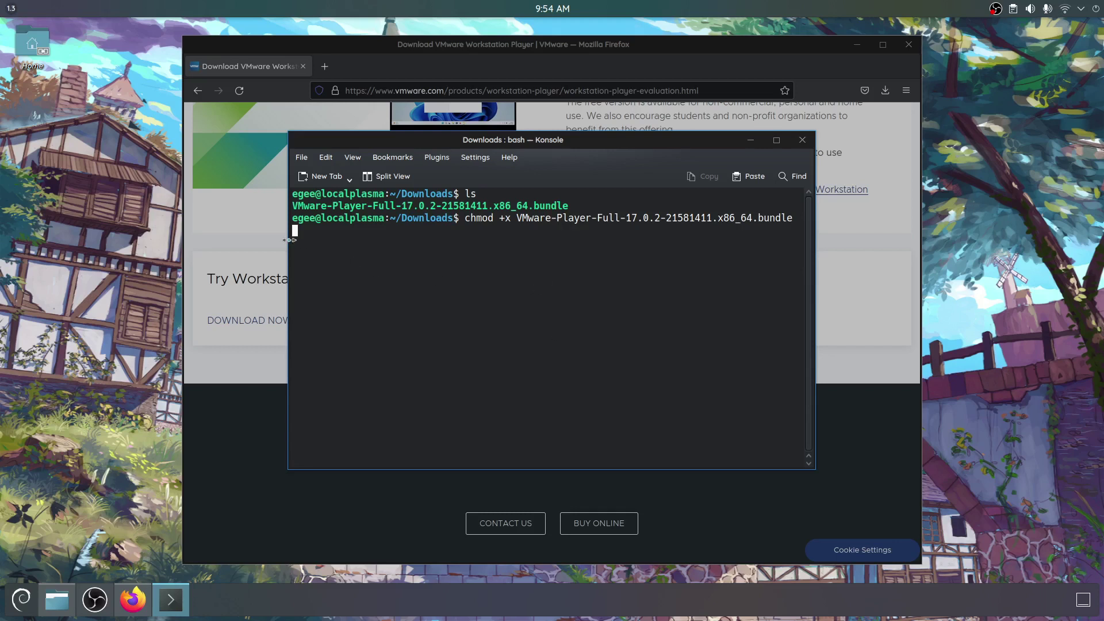
{"action": "left_click_drag", "start_coordinate": [287, 236], "coordinate": [263, 236]}
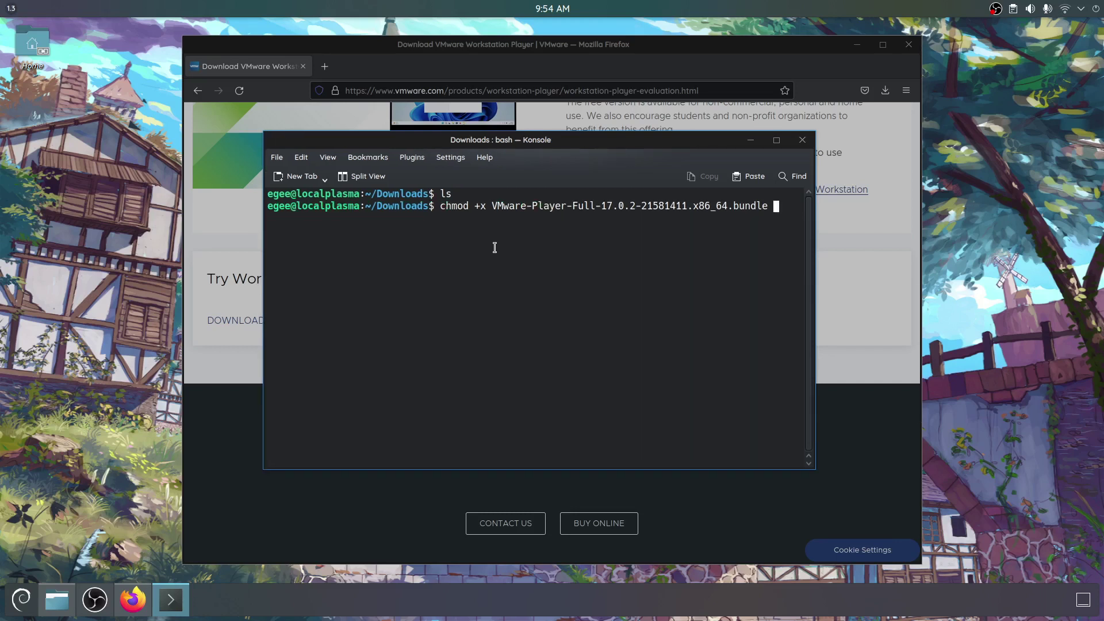
{"action": "key", "text": "Return"}
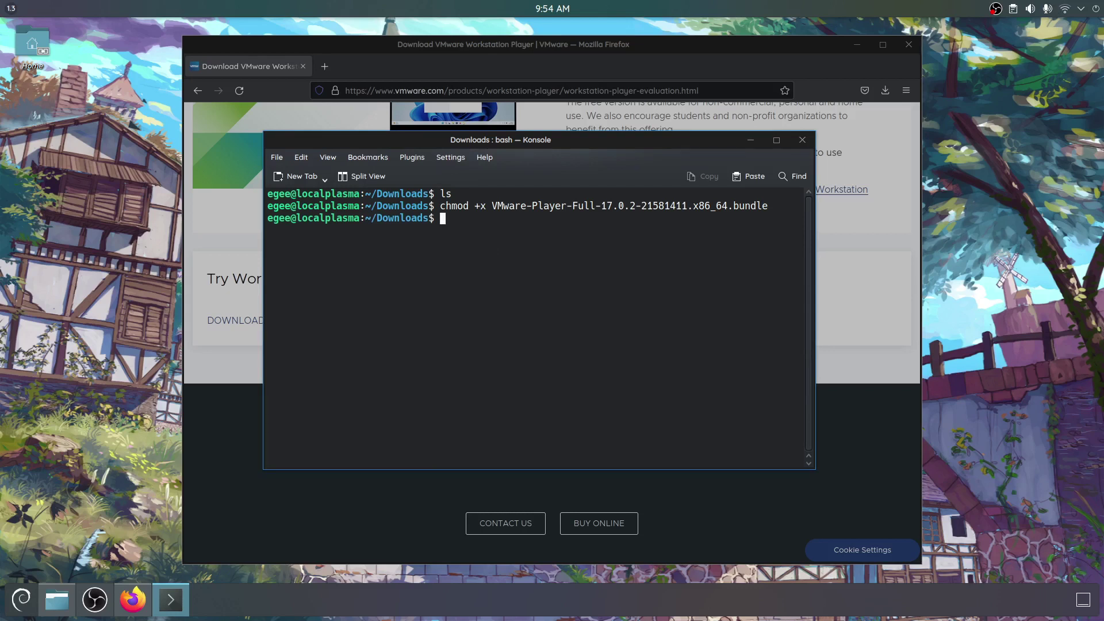
Step: Run ./VMware-Player-Full-17.0.2-21581411.x86_64.bundle, then recall it to rerun with sudo
{"action": "type", "text": "ls"}
{"action": "key", "text": "Return"}
{"action": "type", "text": "./"}
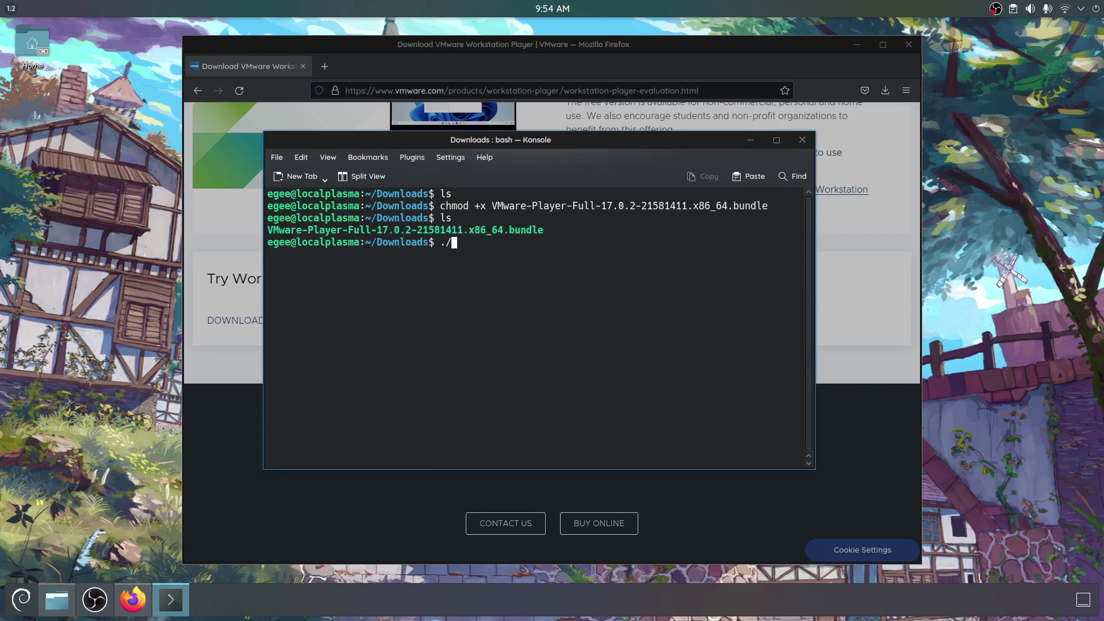
{"action": "type", "text": "Vm"}
{"action": "key", "text": "BackSpace"}
{"action": "type", "text": "M"}
{"action": "key", "text": "Tab"}
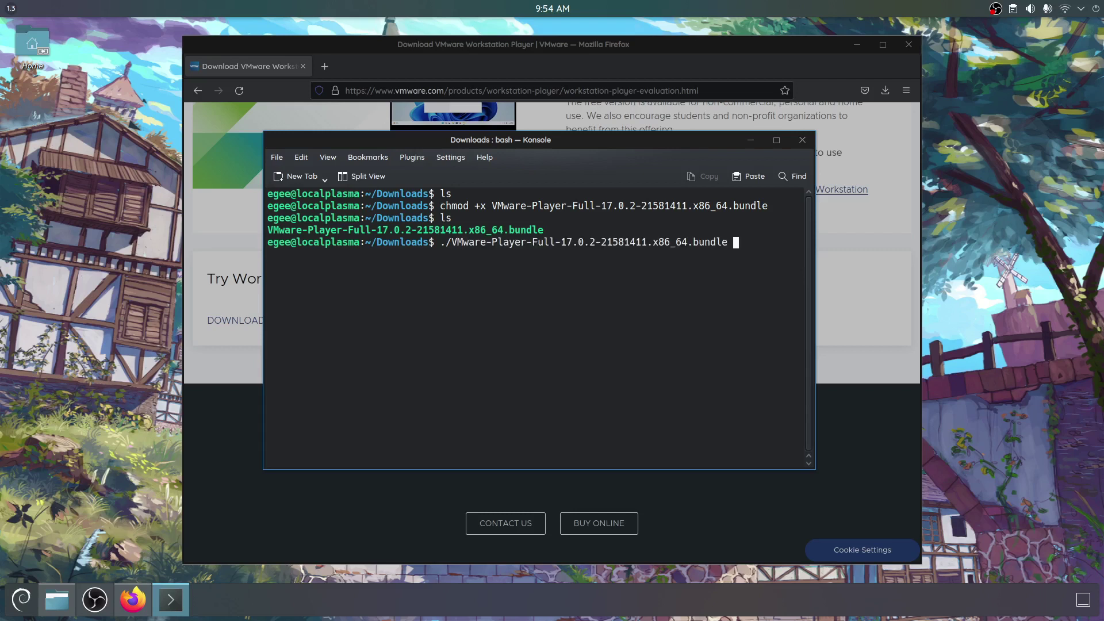
{"action": "key", "text": "Return"}
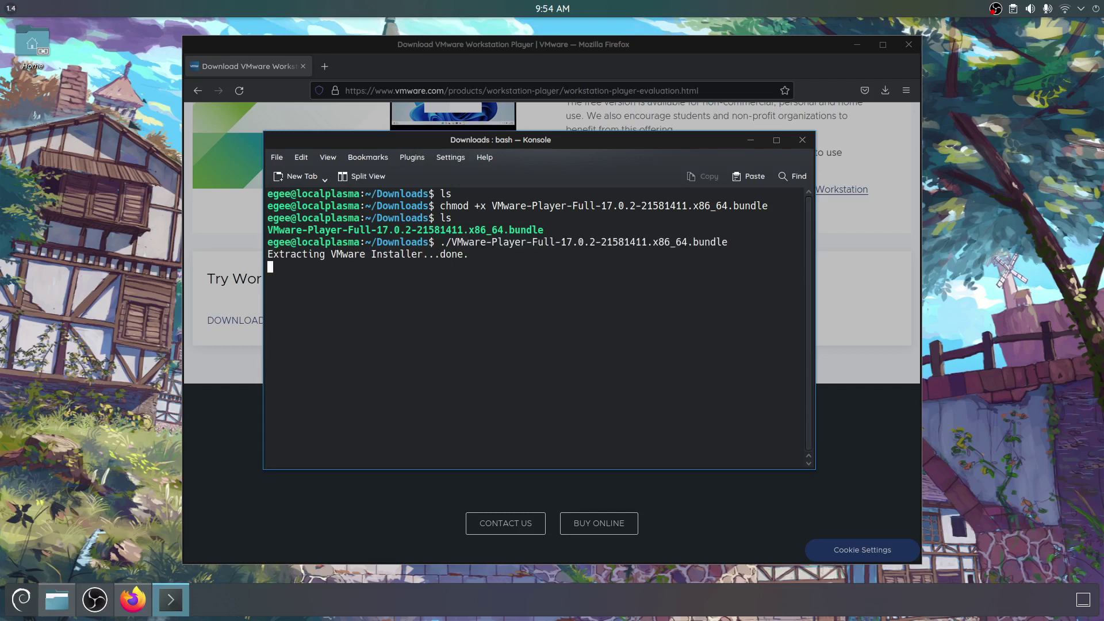
{"action": "key", "text": "Up"}
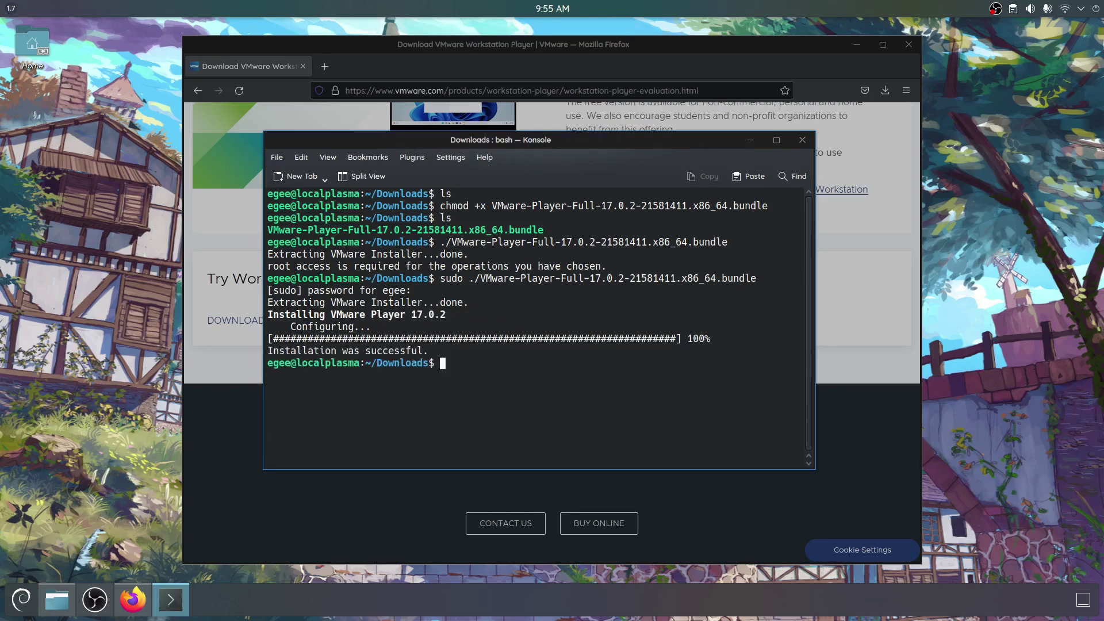
Step: Launch VMware Player via 'vm' in the launcher, then search Discover for gcc
{"action": "key", "text": "super"}
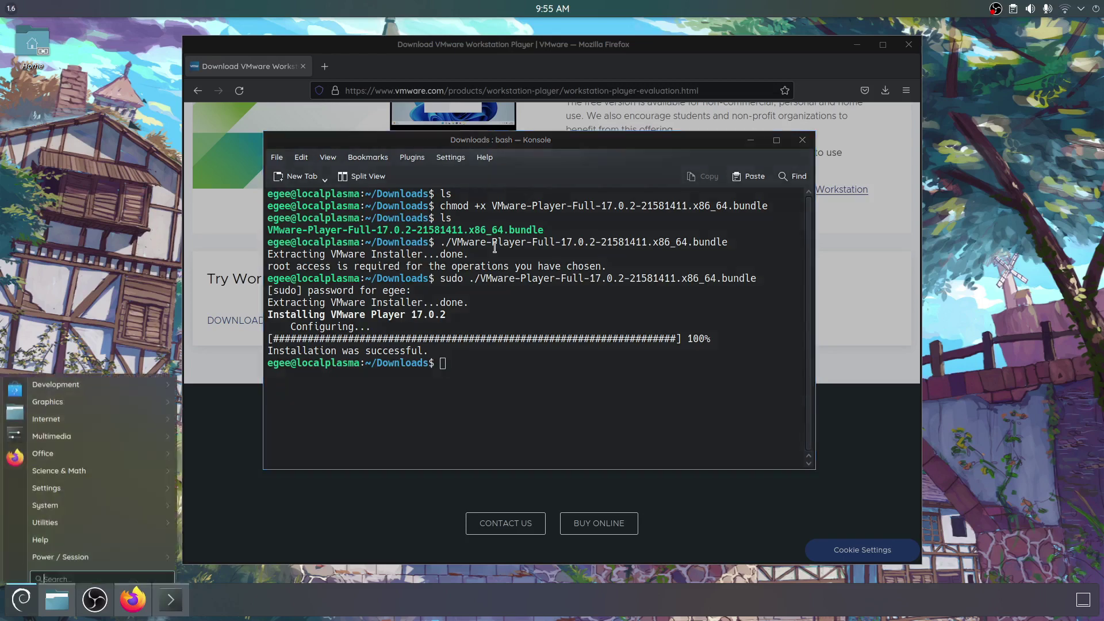
{"action": "type", "text": "vm"}
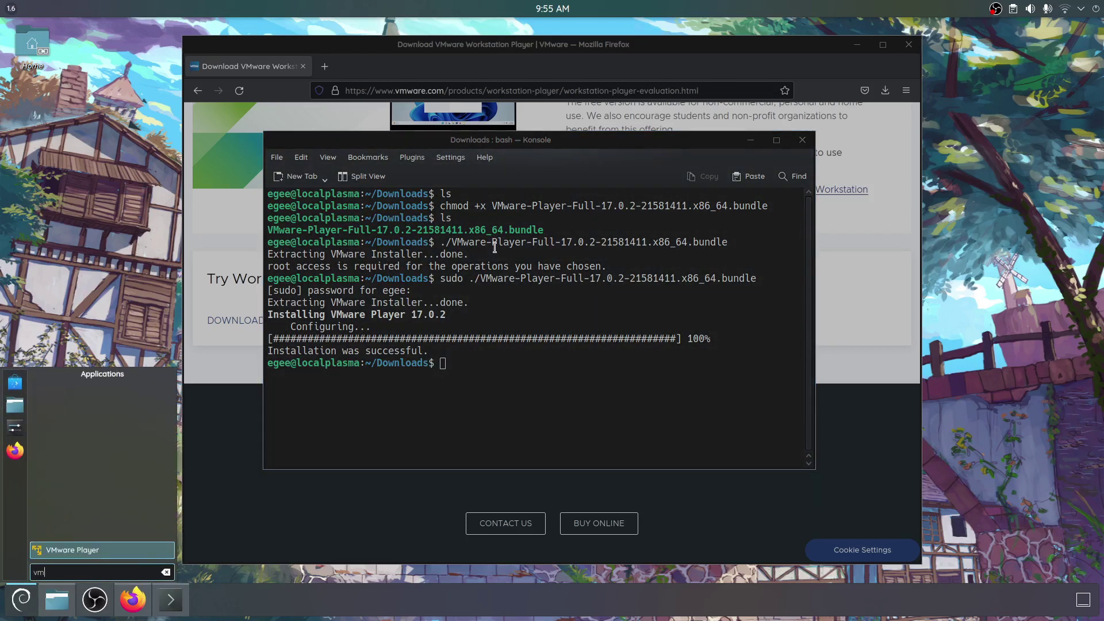
{"action": "key", "text": "Return"}
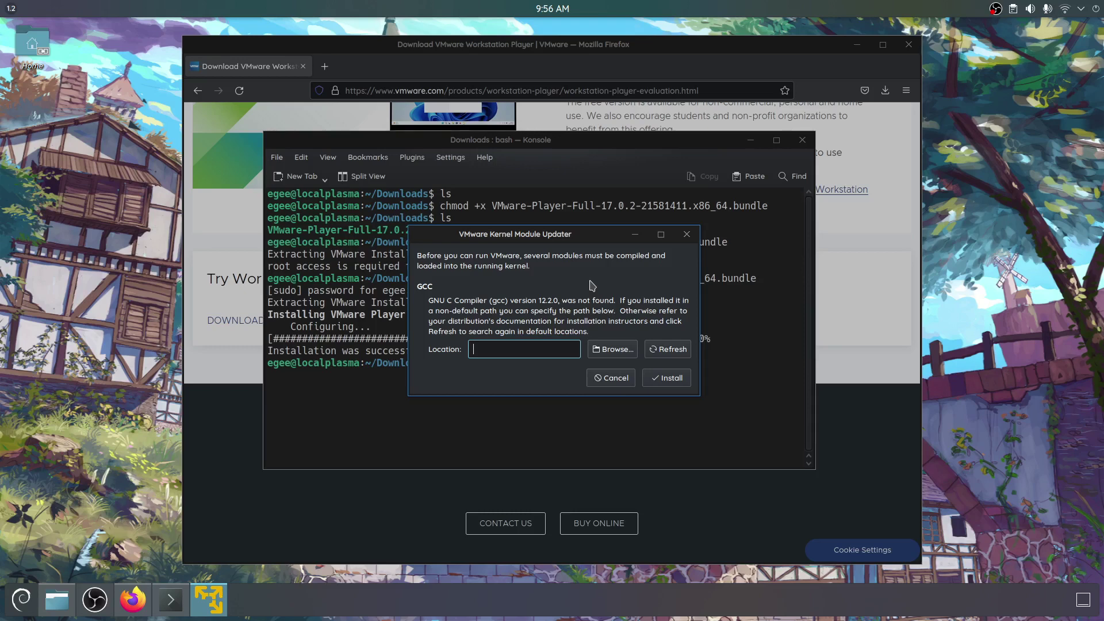
{"action": "type", "text": "gcc"}
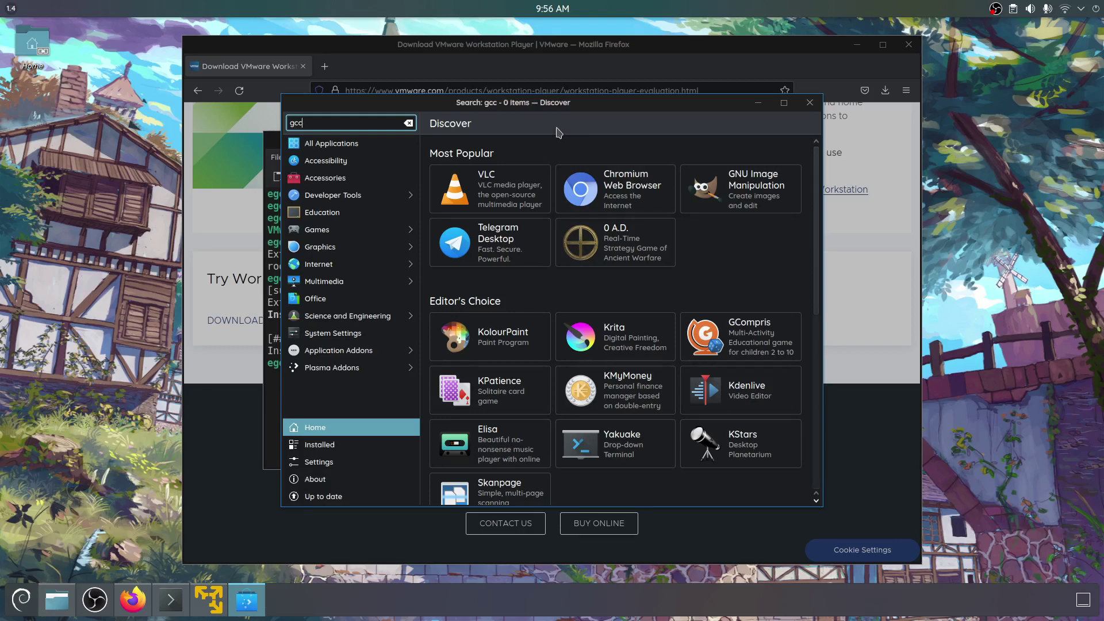
{"action": "key", "text": "Return"}
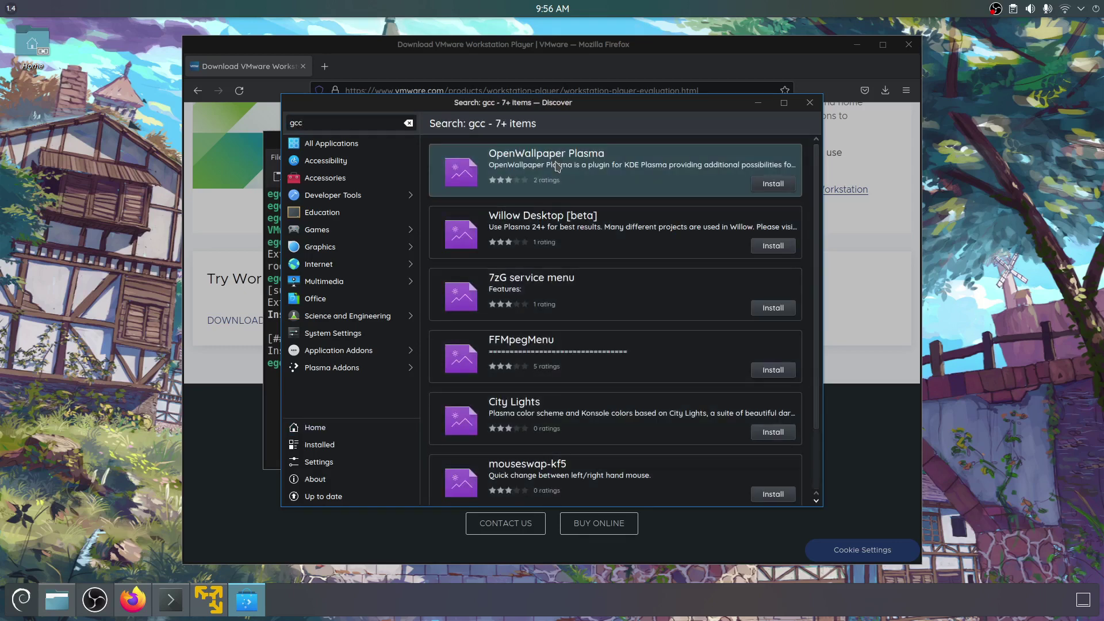
{"action": "scroll", "coordinate": [557, 167], "scroll_direction": "down", "scroll_amount": 2}
{"action": "scroll", "coordinate": [557, 167], "scroll_direction": "up", "scroll_amount": 2}
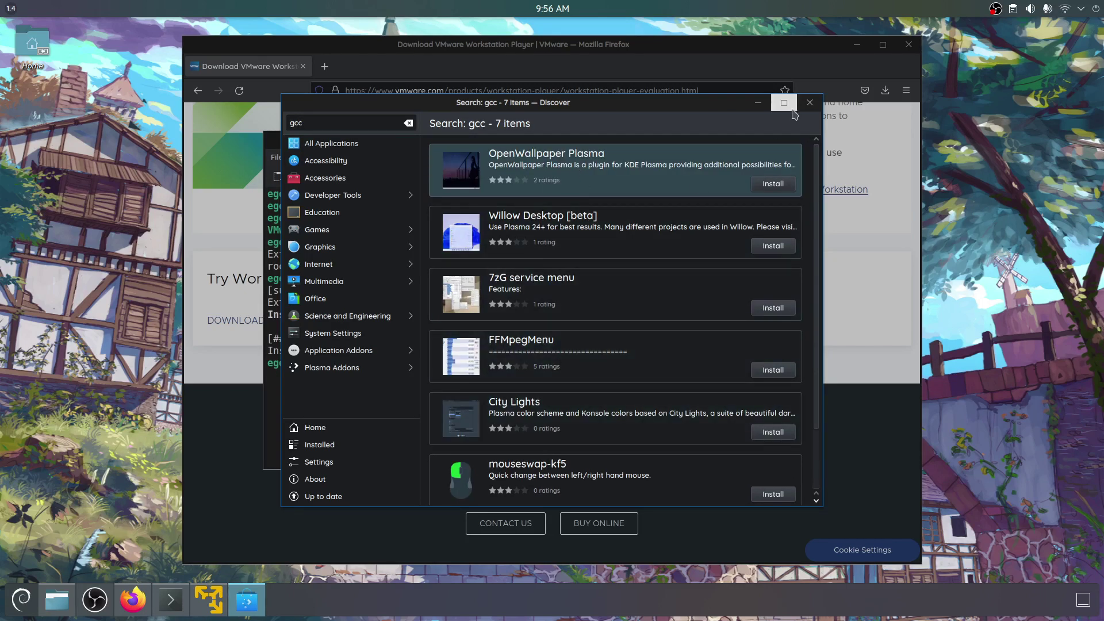
{"action": "left_click", "coordinate": [810, 104]}
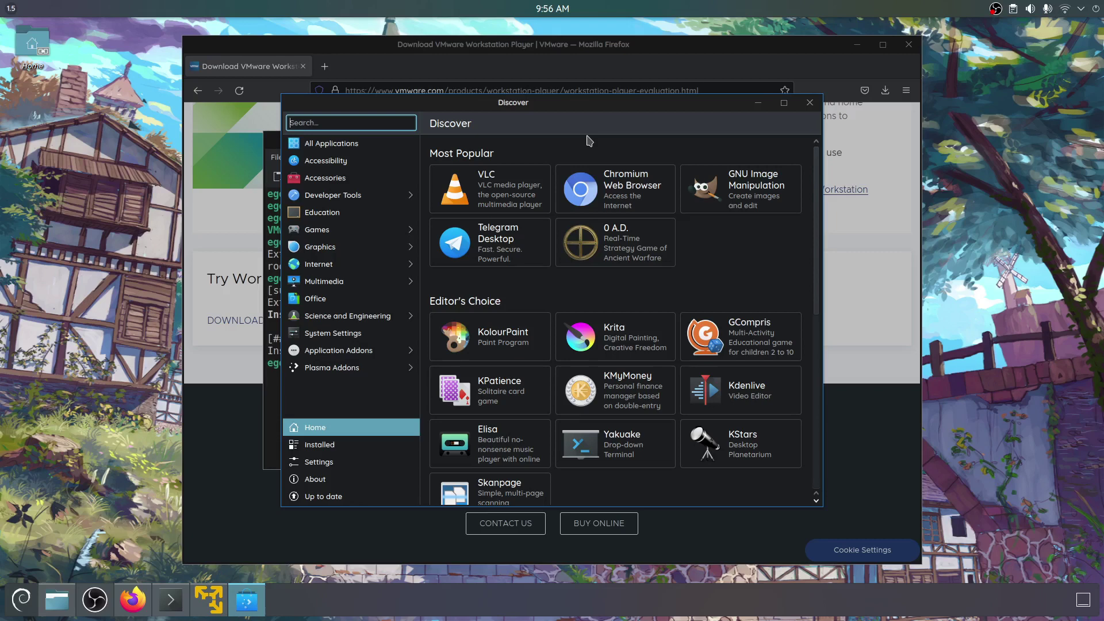
{"action": "type", "text": "syn"}
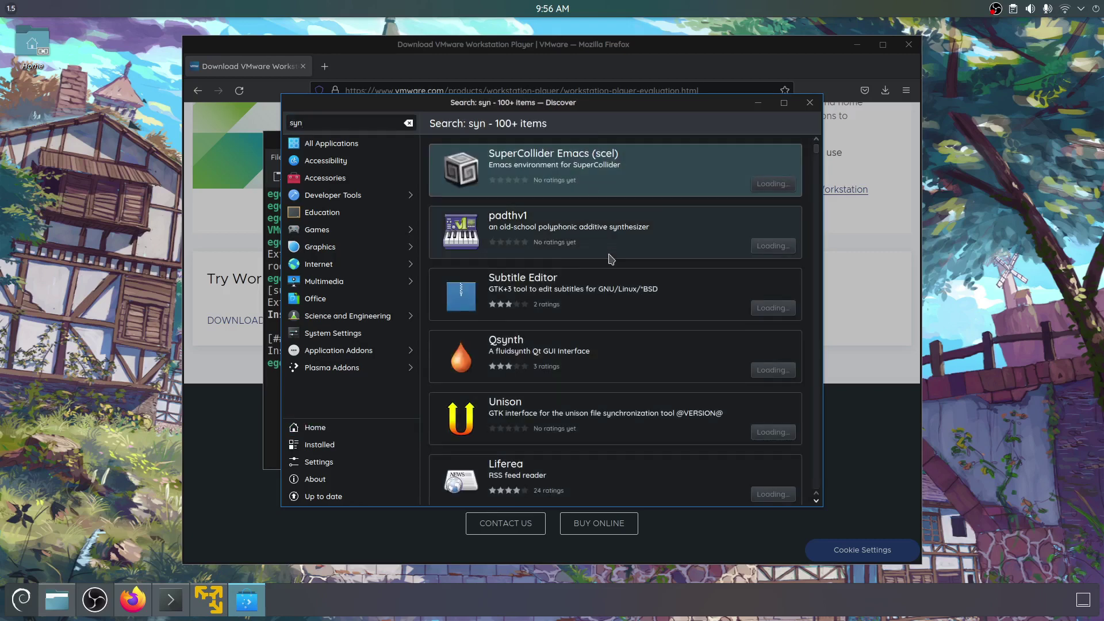
{"action": "type", "text": "aptic"}
{"action": "scroll", "coordinate": [524, 167], "scroll_direction": "down", "scroll_amount": 3}
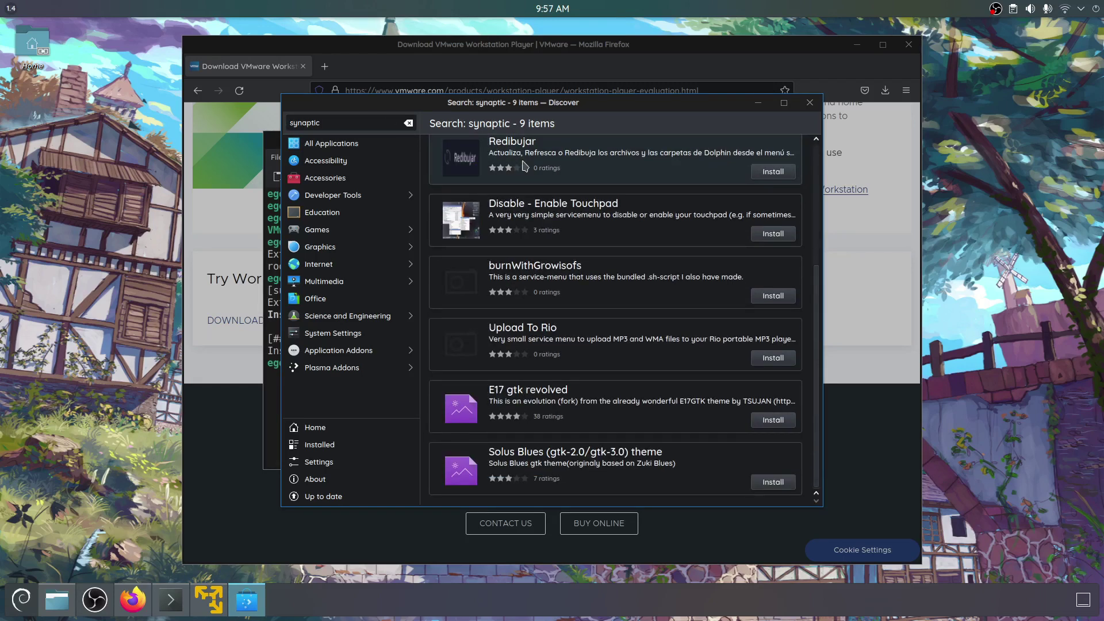
{"action": "scroll", "coordinate": [548, 328], "scroll_direction": "up", "scroll_amount": 4}
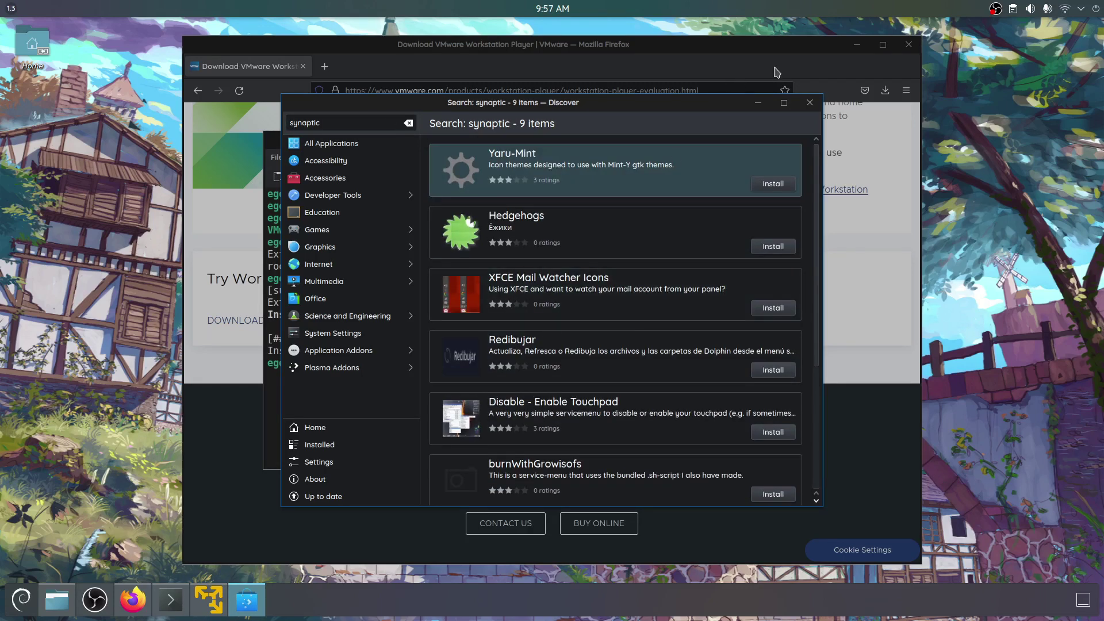
{"action": "left_click", "coordinate": [810, 102]}
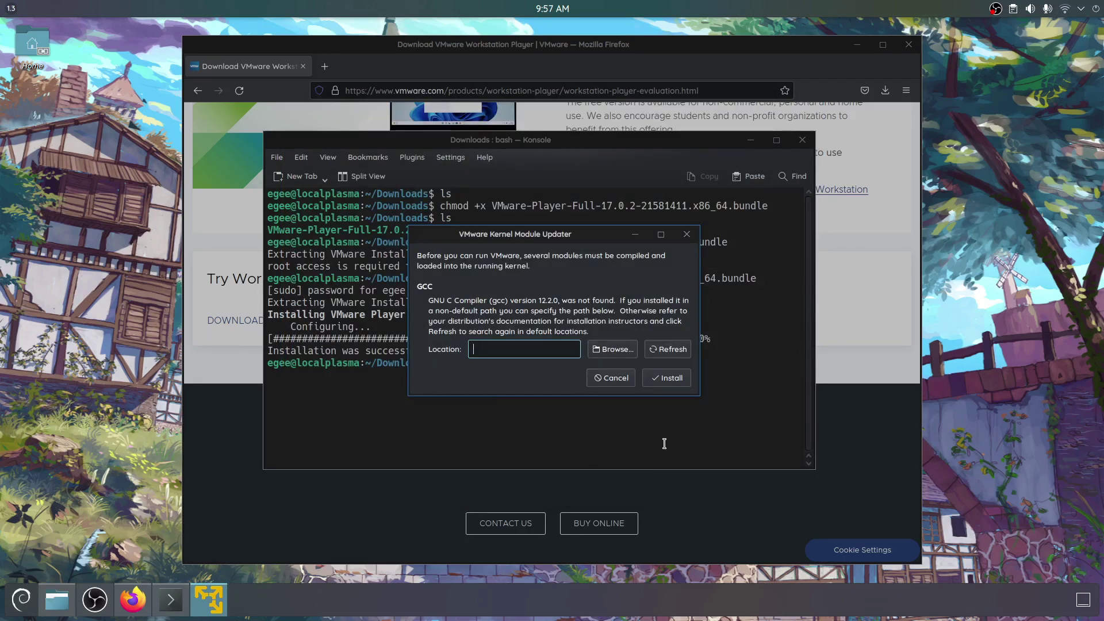
Step: Open a second terminal tab and enter 'sudo apt install synt' to get Synaptic
{"action": "left_click", "coordinate": [307, 184]}
{"action": "left_click", "coordinate": [306, 183]}
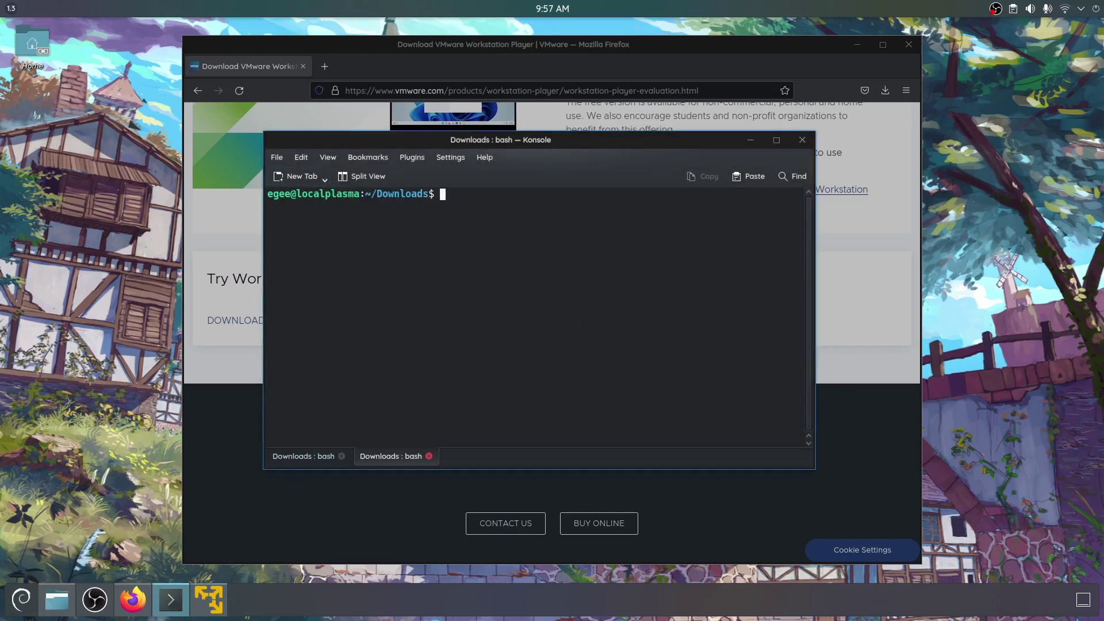
{"action": "type", "text": "sudo apt install synt"}
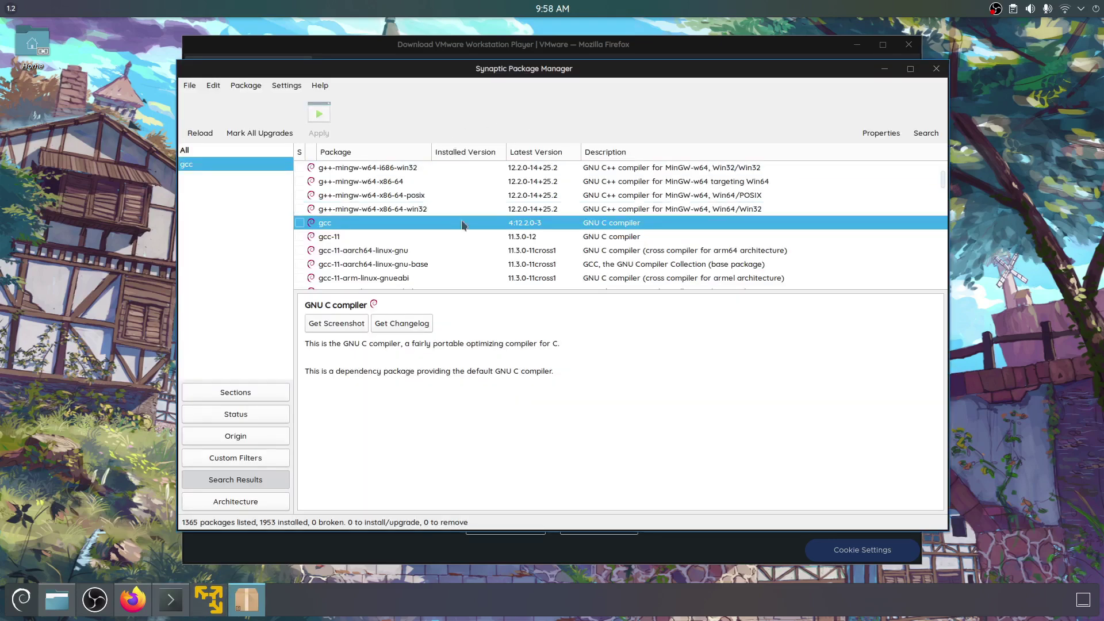
Step: Mark gcc with its required packages and apply the 26 new packages
{"action": "right_click", "coordinate": [481, 223]}
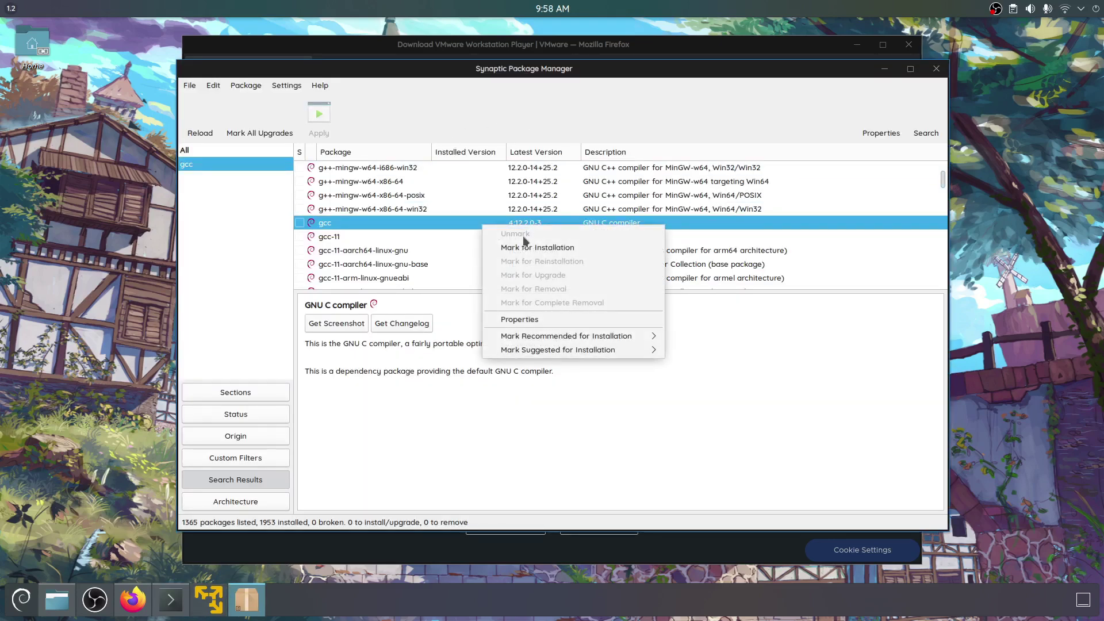
{"action": "left_click", "coordinate": [529, 249]}
{"action": "left_click", "coordinate": [611, 365]}
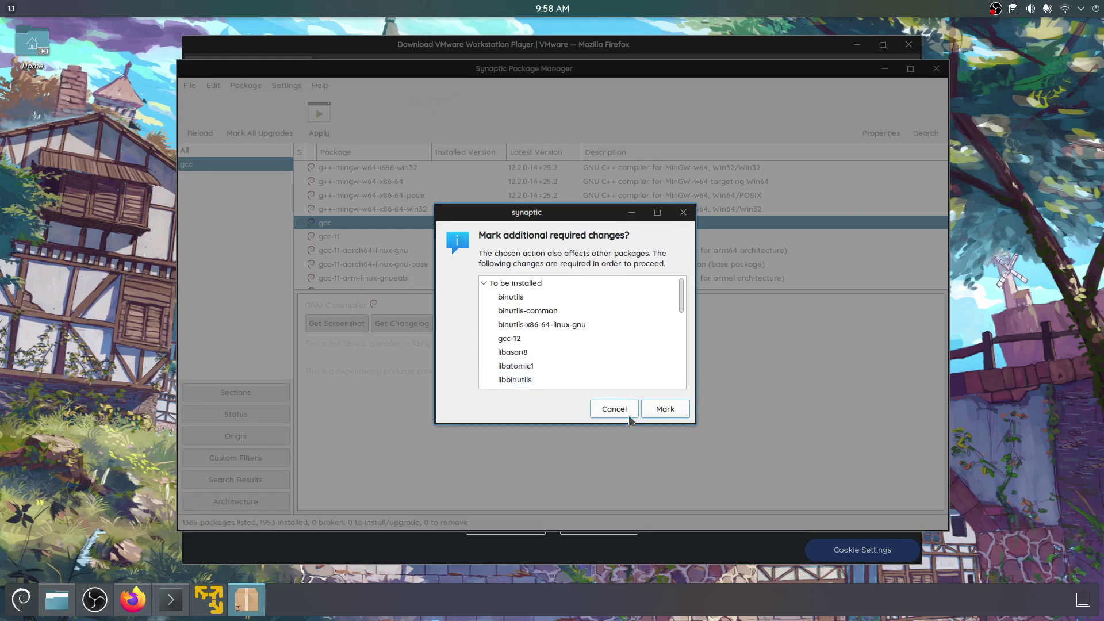
{"action": "left_click", "coordinate": [652, 410]}
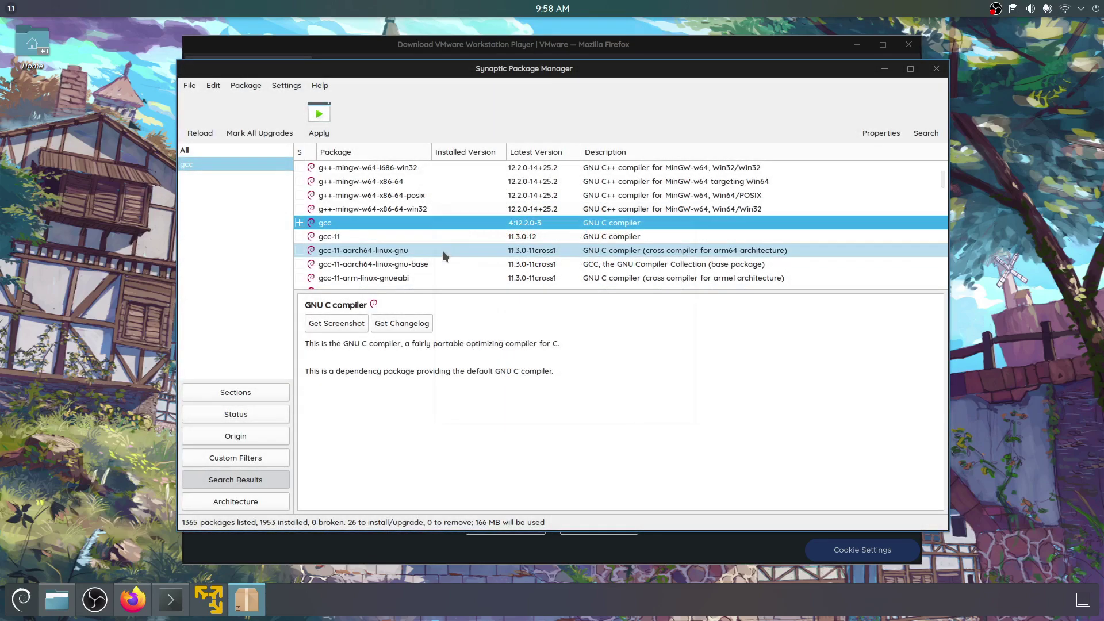
{"action": "left_click", "coordinate": [319, 118]}
{"action": "left_click", "coordinate": [736, 422]}
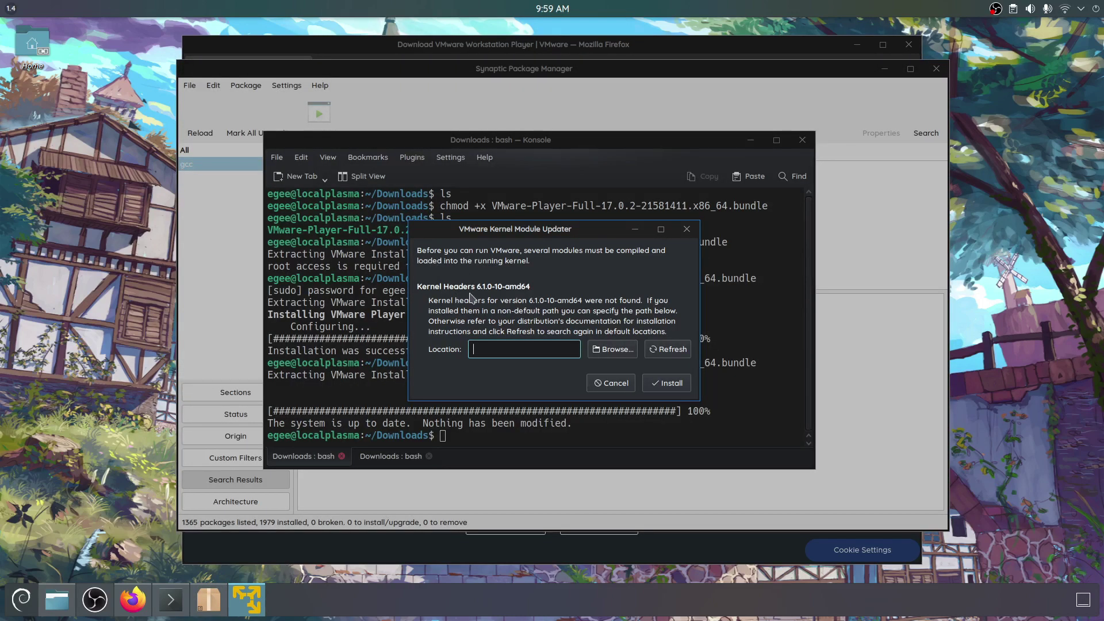
Step: Search linux-headers and mark linux-headers-amd64 with its 5 extra packages (63.6 MB)
{"action": "left_click", "coordinate": [621, 101]}
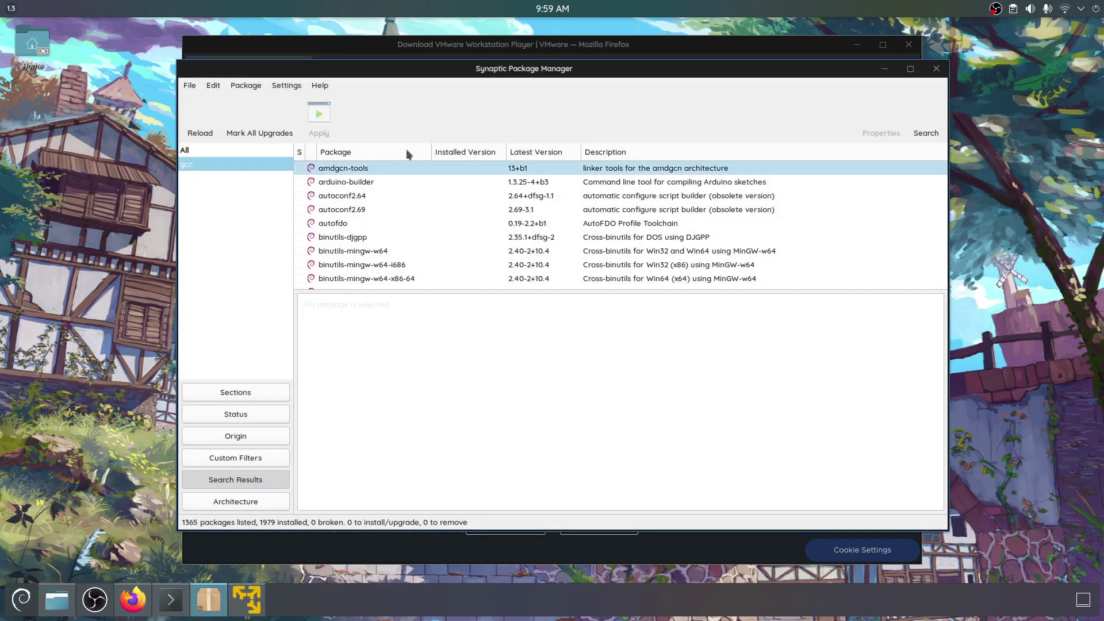
{"action": "left_click", "coordinate": [926, 132]}
{"action": "right_click", "coordinate": [467, 223]}
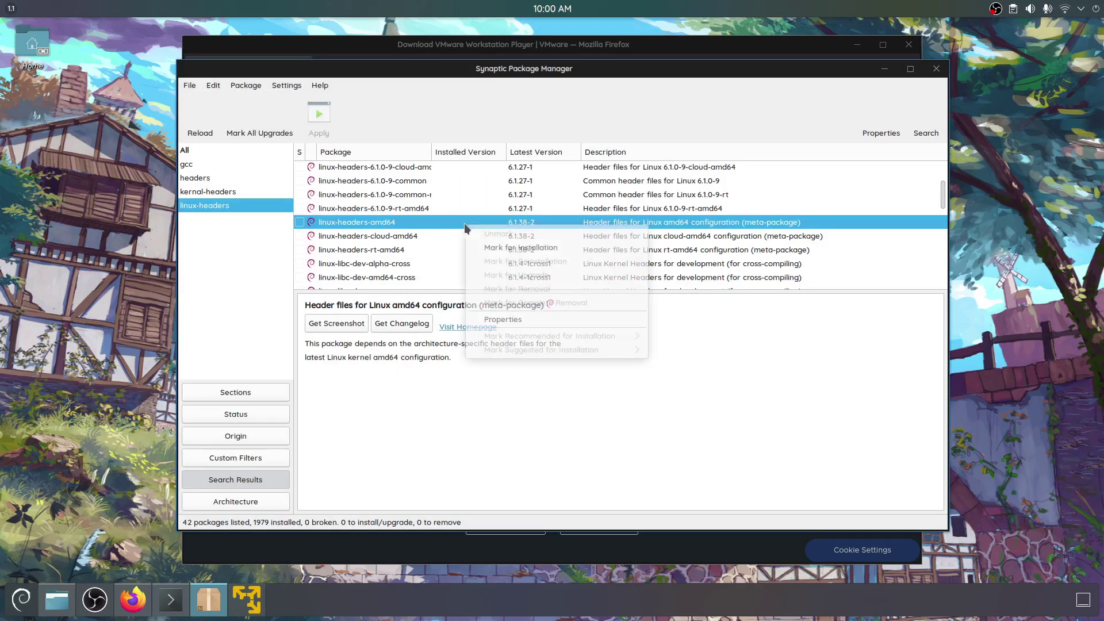
{"action": "left_click", "coordinate": [508, 248]}
{"action": "left_click", "coordinate": [656, 407]}
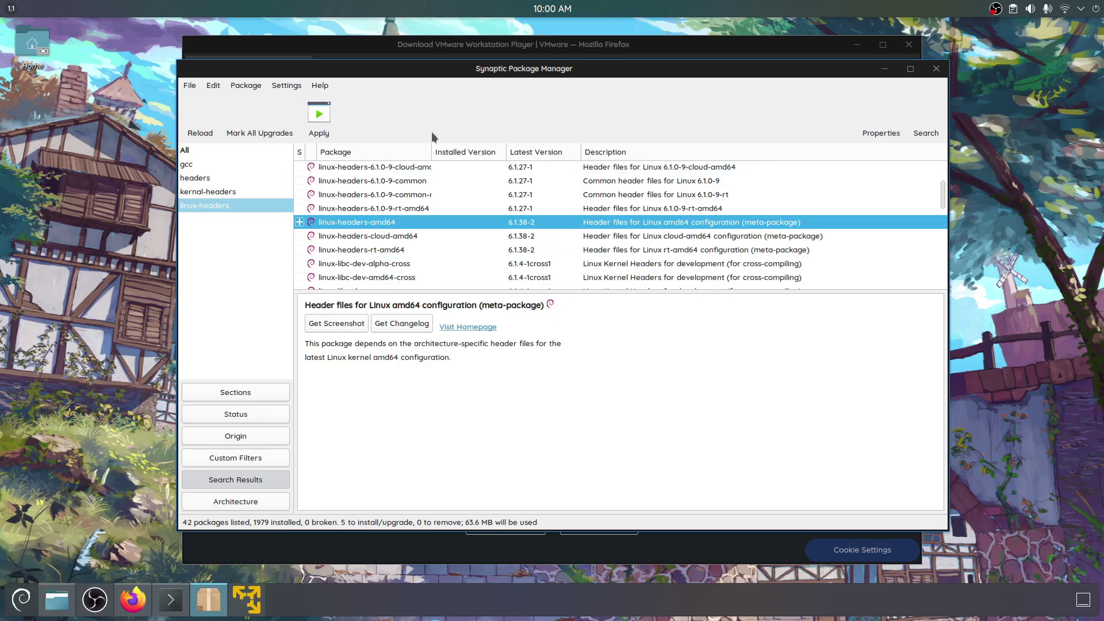
{"action": "left_click", "coordinate": [320, 127]}
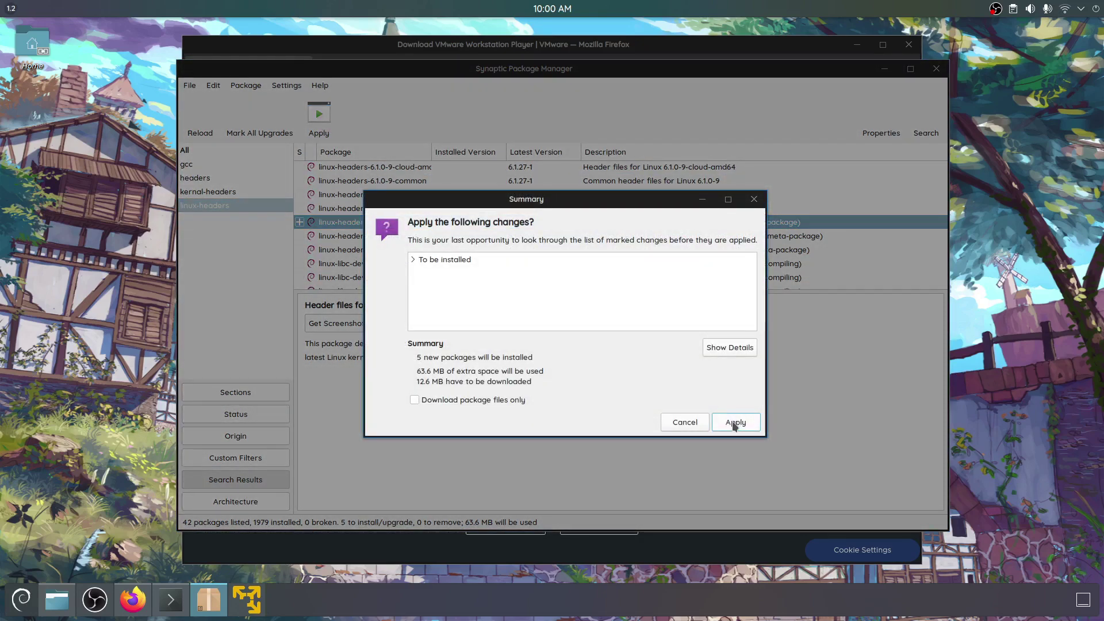
Step: Apply the header packages, relaunch VMware Player, and retry the module build, closing its error
{"action": "left_click", "coordinate": [734, 423]}
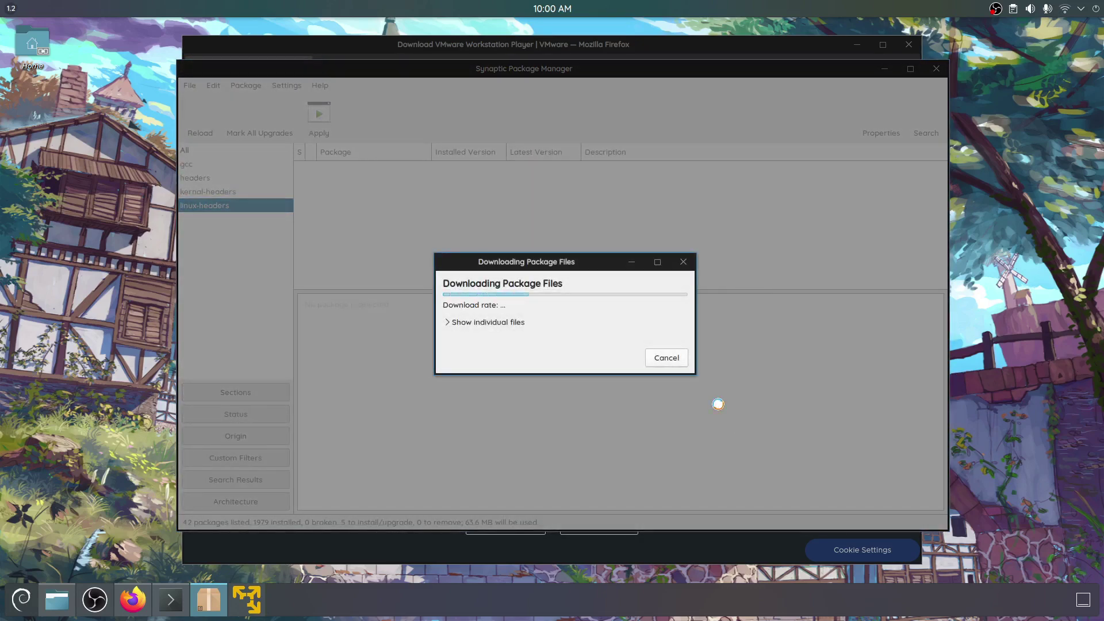
{"action": "left_click", "coordinate": [483, 321]}
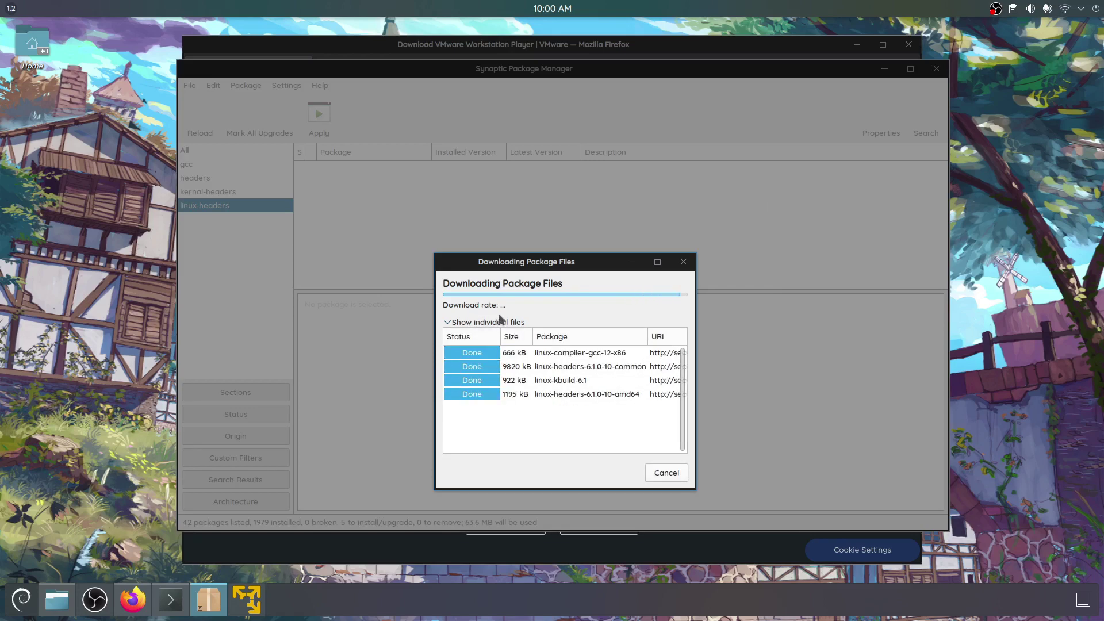
{"action": "left_click", "coordinate": [22, 599]}
{"action": "type", "text": "vm"}
{"action": "key", "text": "Return"}
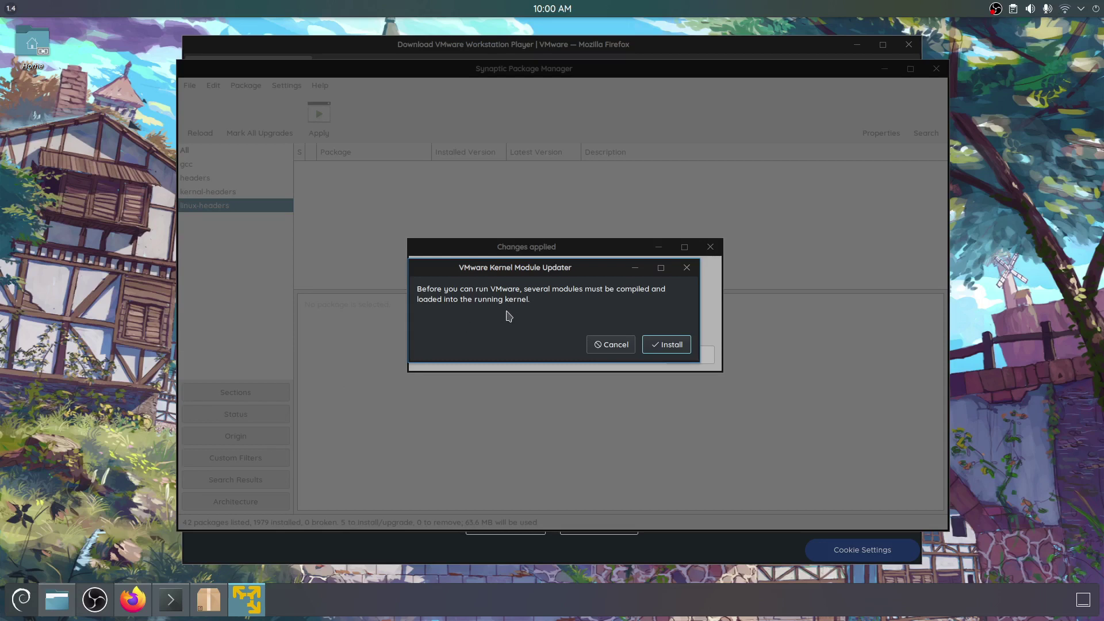
{"action": "left_click", "coordinate": [652, 350]}
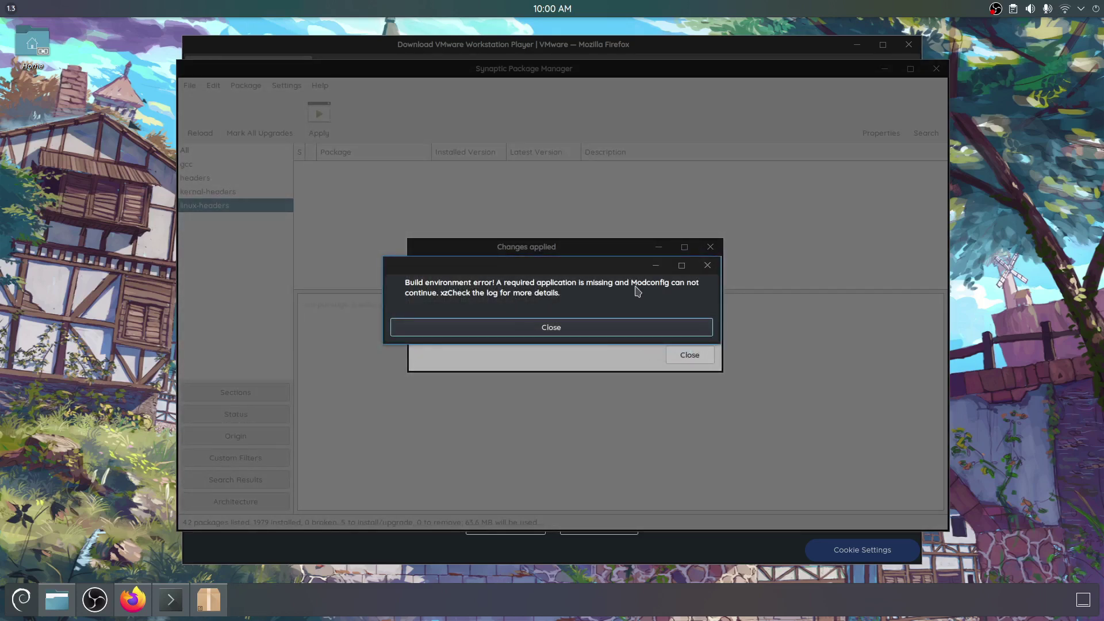
{"action": "left_click", "coordinate": [571, 328]}
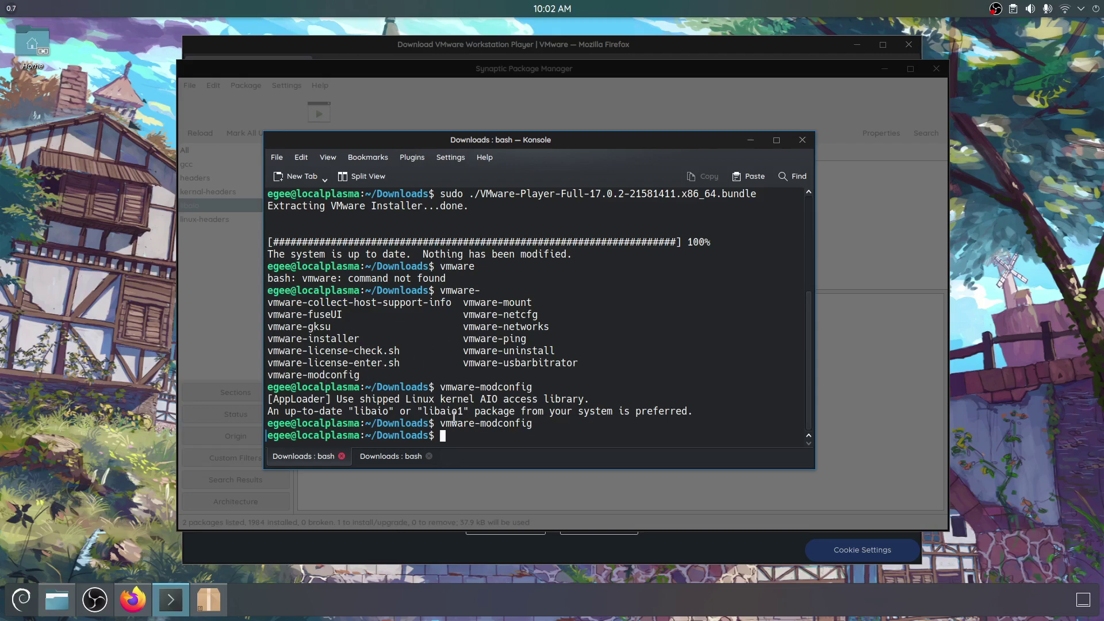
Step: Relaunch VMware Player via 'vm' in the launcher and retry compiling the kernel modules
{"action": "left_click", "coordinate": [559, 90]}
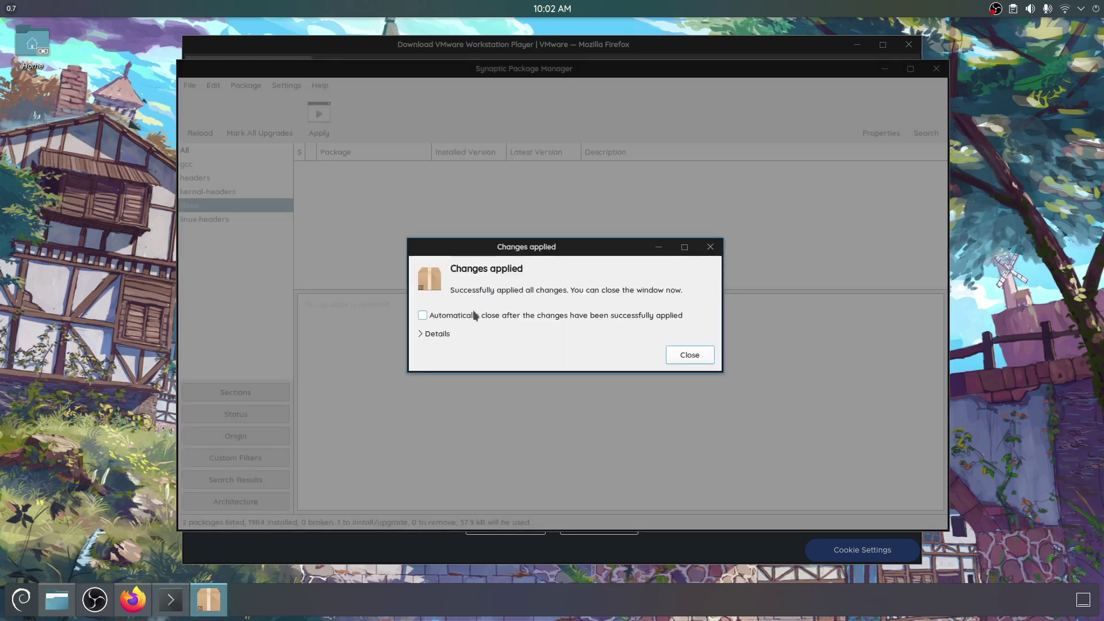
{"action": "key", "text": "super"}
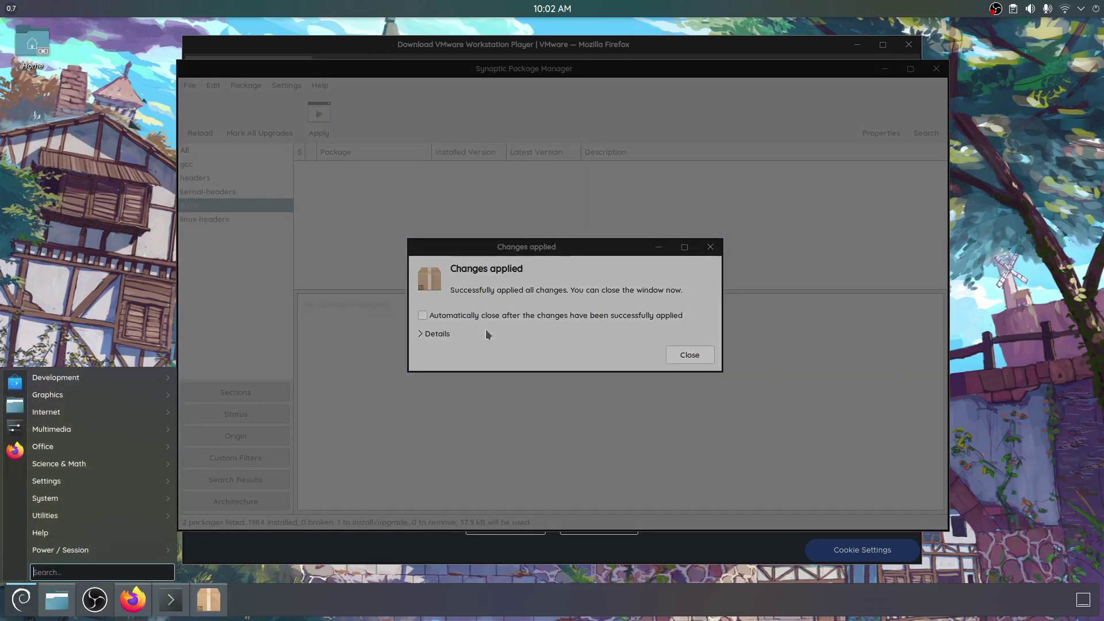
{"action": "type", "text": "vm"}
{"action": "key", "text": "Return"}
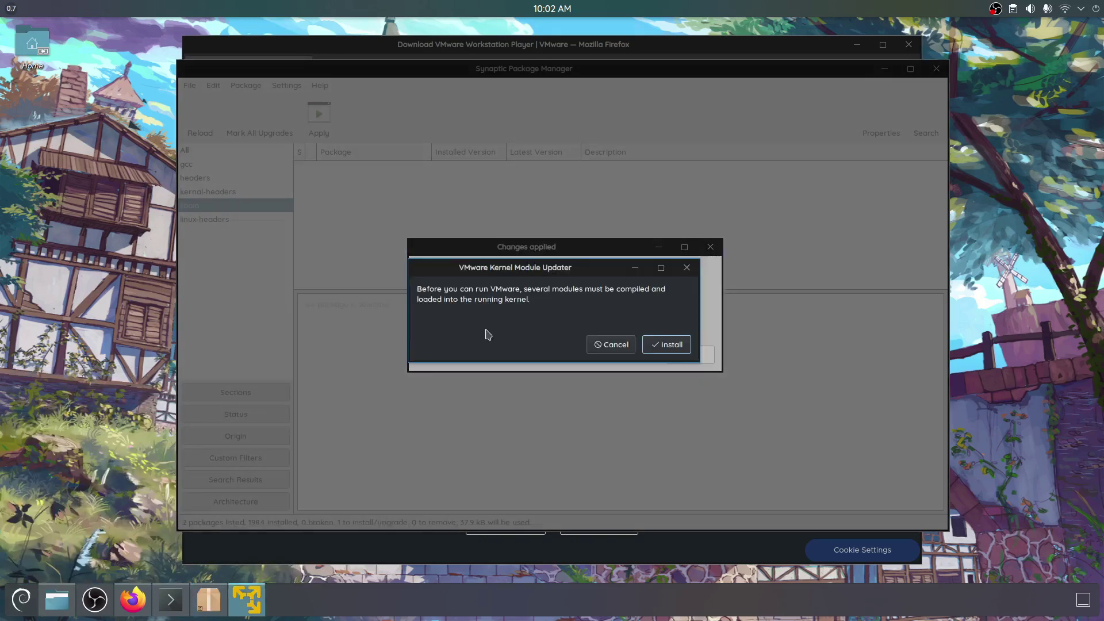
{"action": "left_click", "coordinate": [685, 351]}
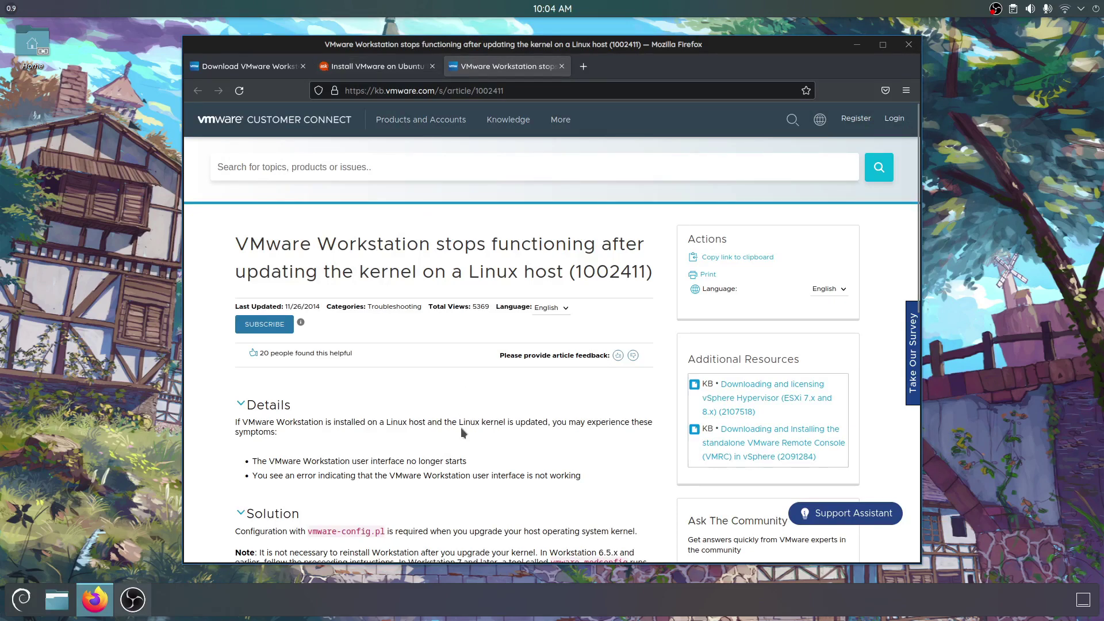
Step: Compare the Ask Ubuntu answer and select 'vmware-modconfig --console --install-all' in the VMware KB article
{"action": "left_click", "coordinate": [368, 66]}
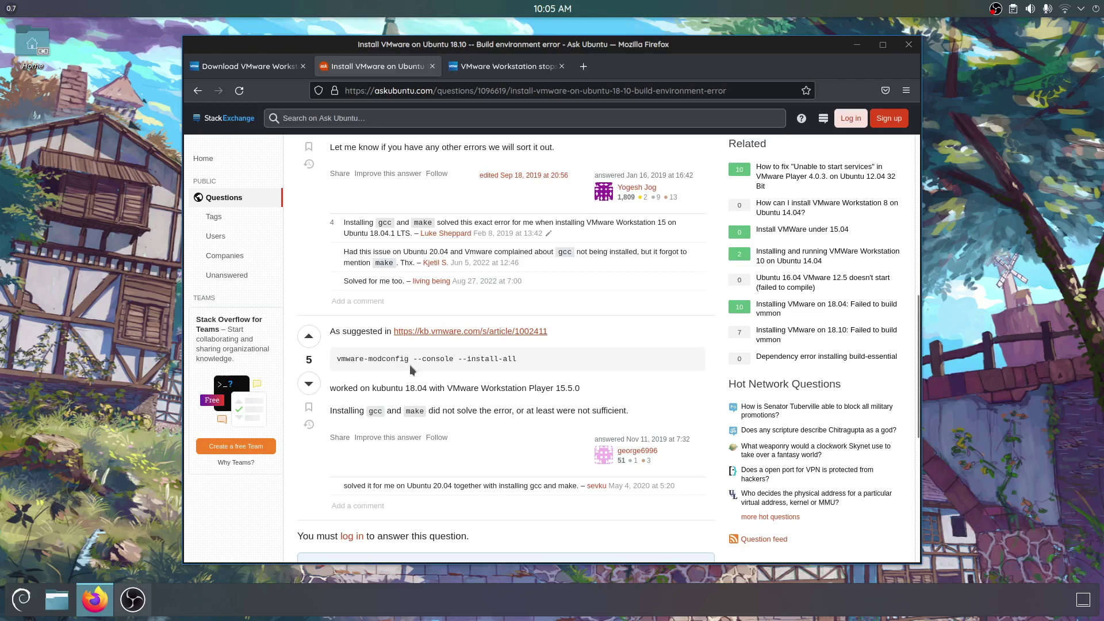
{"action": "left_click", "coordinate": [498, 67]}
{"action": "scroll", "coordinate": [471, 304], "scroll_direction": "down", "scroll_amount": 10}
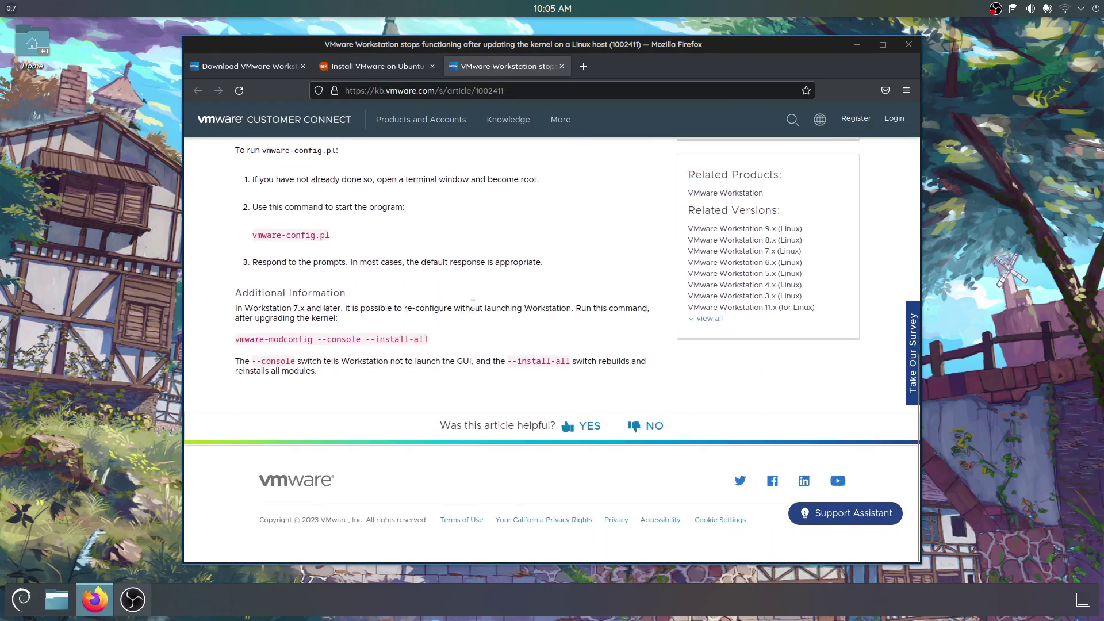
{"action": "scroll", "coordinate": [472, 305], "scroll_direction": "up", "scroll_amount": 5}
{"action": "triple_click", "coordinate": [345, 497]}
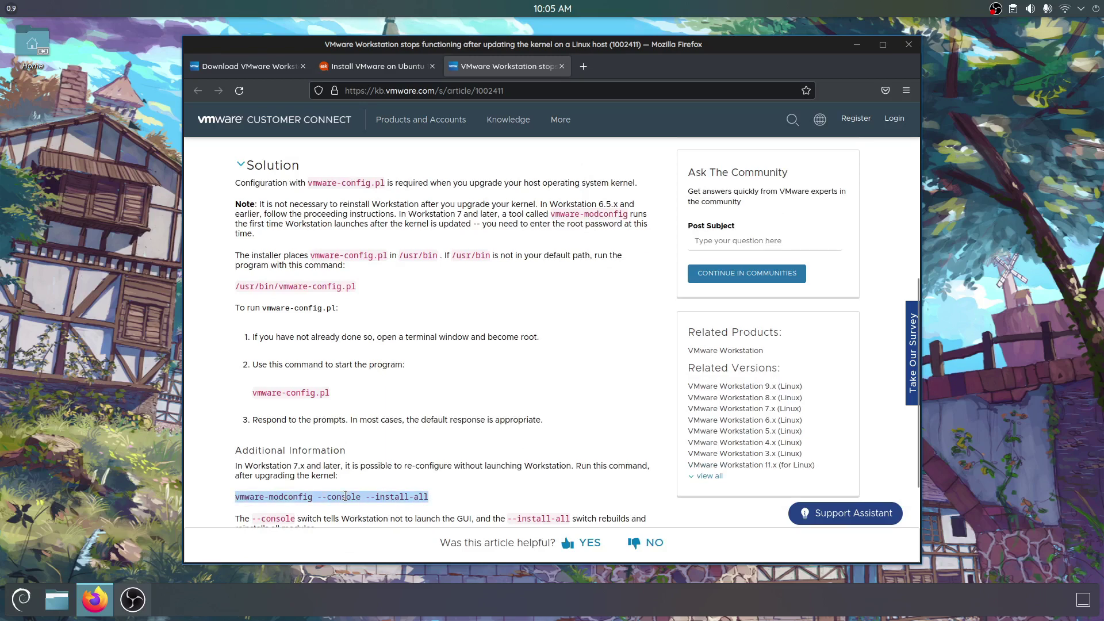
Step: In a new enlarged terminal, paste and run vmware-modconfig --console --install-all
{"action": "key", "text": "ctrl+alt+t"}
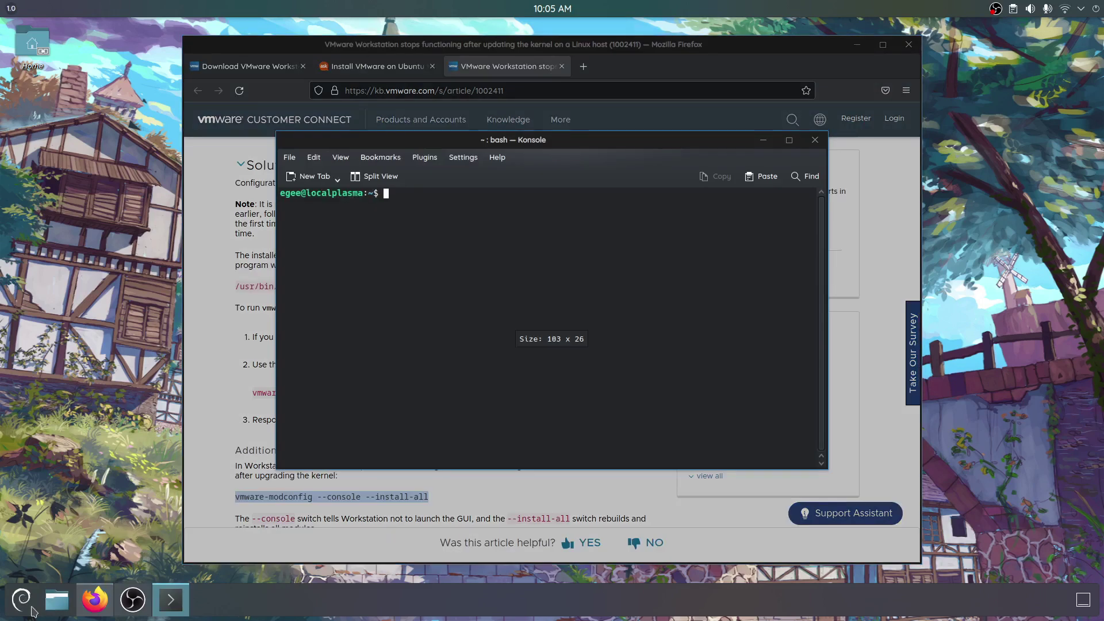
{"action": "key", "text": "ctrl+plus"}
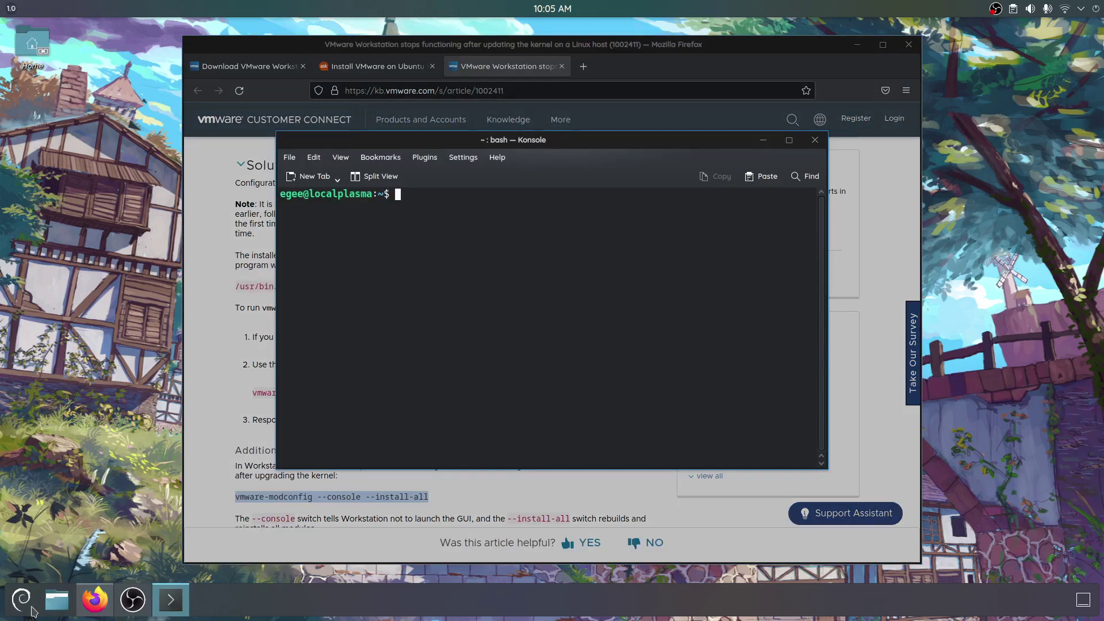
{"action": "type", "text": "sudo"}
{"action": "key", "text": "BackSpace"}
{"action": "key", "text": "BackSpace"}
{"action": "key", "text": "BackSpace"}
{"action": "key", "text": "BackSpace"}
{"action": "key", "text": "BackSpace"}
{"action": "type", "text": "vmware-modconfig --console --install-all"}
{"action": "key", "text": "Return"}
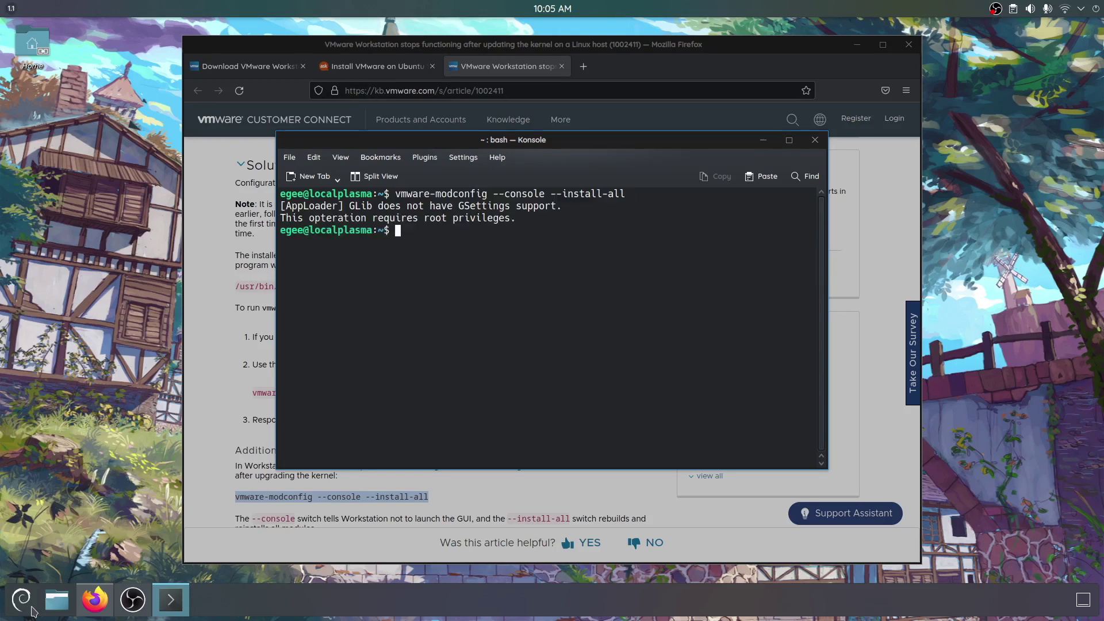
Step: Rerun the command with sudo and the account password; it fails to set up the build environment
{"action": "key", "text": "Up"}
{"action": "key", "text": "Left"}
{"action": "key", "text": "Left"}
{"action": "key", "text": "Left"}
{"action": "key", "text": "Left"}
{"action": "key", "text": "Left"}
{"action": "key", "text": "Left"}
{"action": "key", "text": "Left"}
{"action": "key", "text": "Left"}
{"action": "key", "text": "Left"}
{"action": "key", "text": "Left"}
{"action": "key", "text": "Left"}
{"action": "key", "text": "Left"}
{"action": "key", "text": "Left"}
{"action": "key", "text": "Left"}
{"action": "key", "text": "Left"}
{"action": "key", "text": "Left"}
{"action": "key", "text": "Left"}
{"action": "key", "text": "Left"}
{"action": "key", "text": "Left"}
{"action": "key", "text": "Left"}
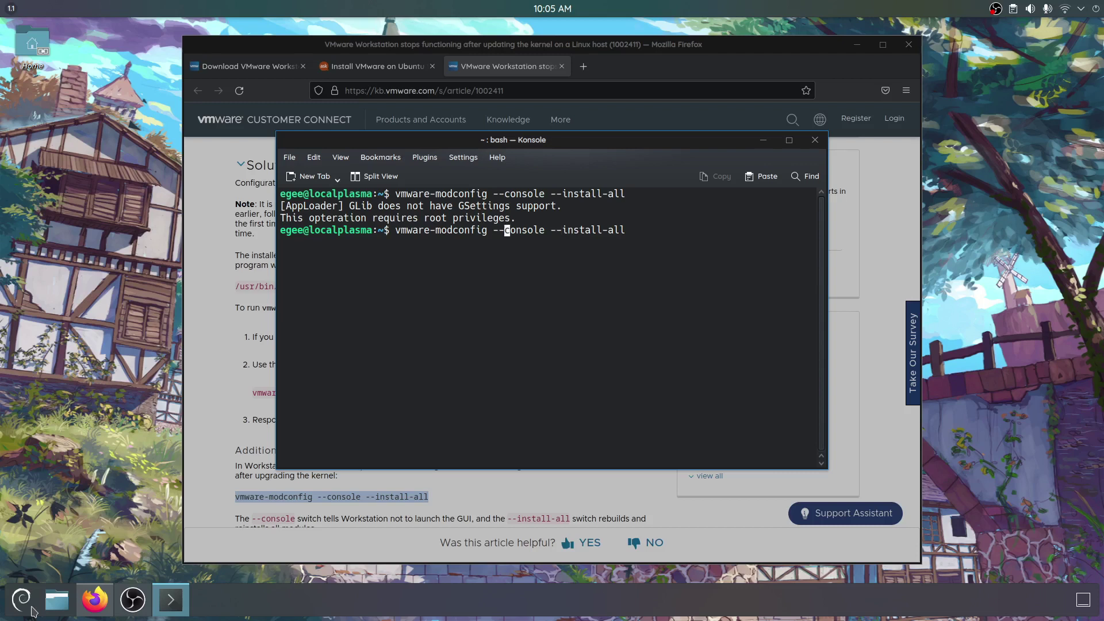
{"action": "key", "text": "Left"}
{"action": "key", "text": "Left"}
{"action": "key", "text": "Left"}
{"action": "key", "text": "Left"}
{"action": "key", "text": "Left"}
{"action": "key", "text": "Left"}
{"action": "type", "text": "sudo"}
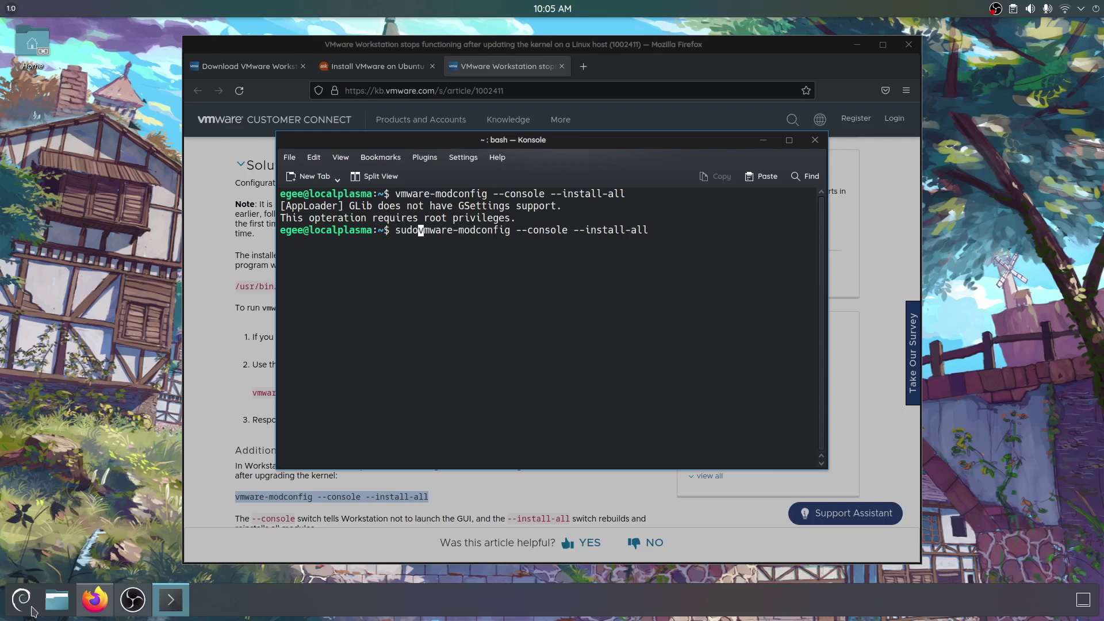
{"action": "key", "text": "Return"}
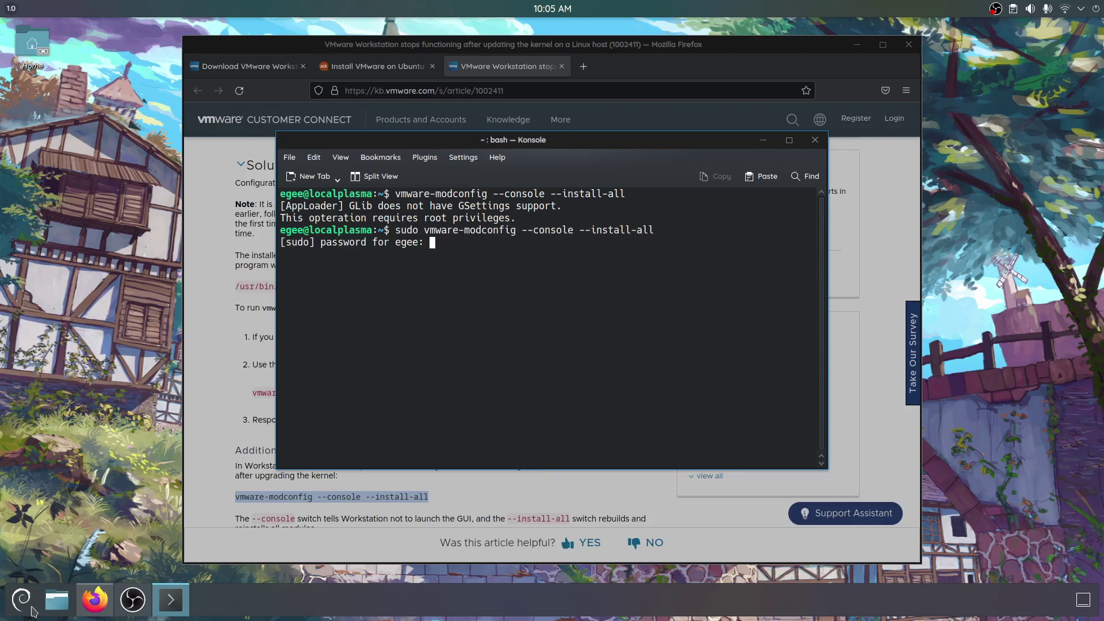
{"action": "key", "text": "Return"}
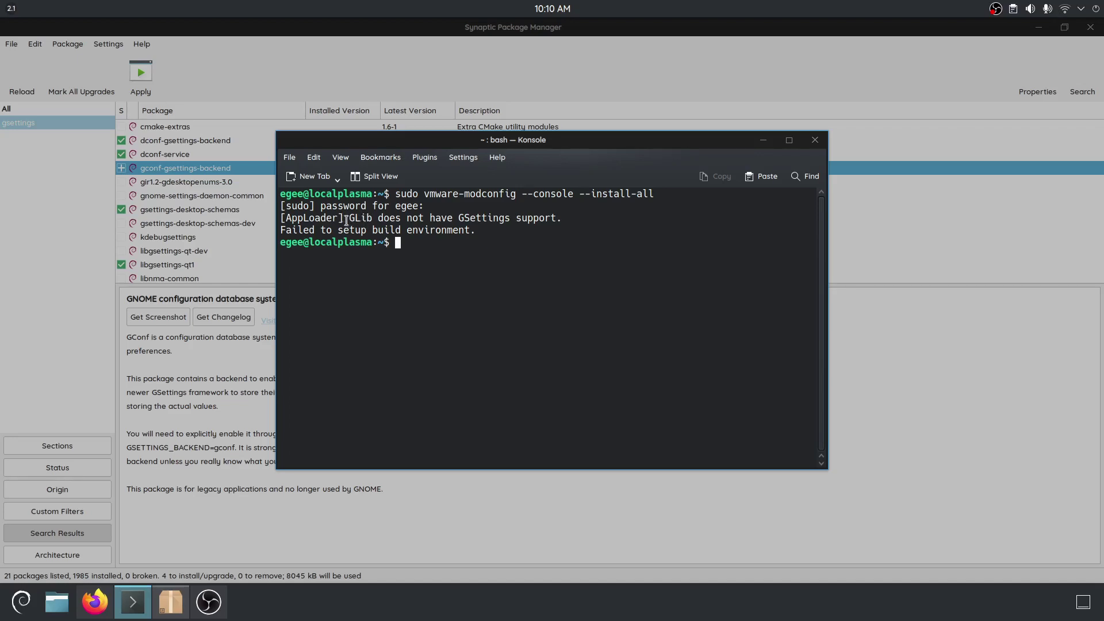
{"action": "left_click", "coordinate": [95, 601]}
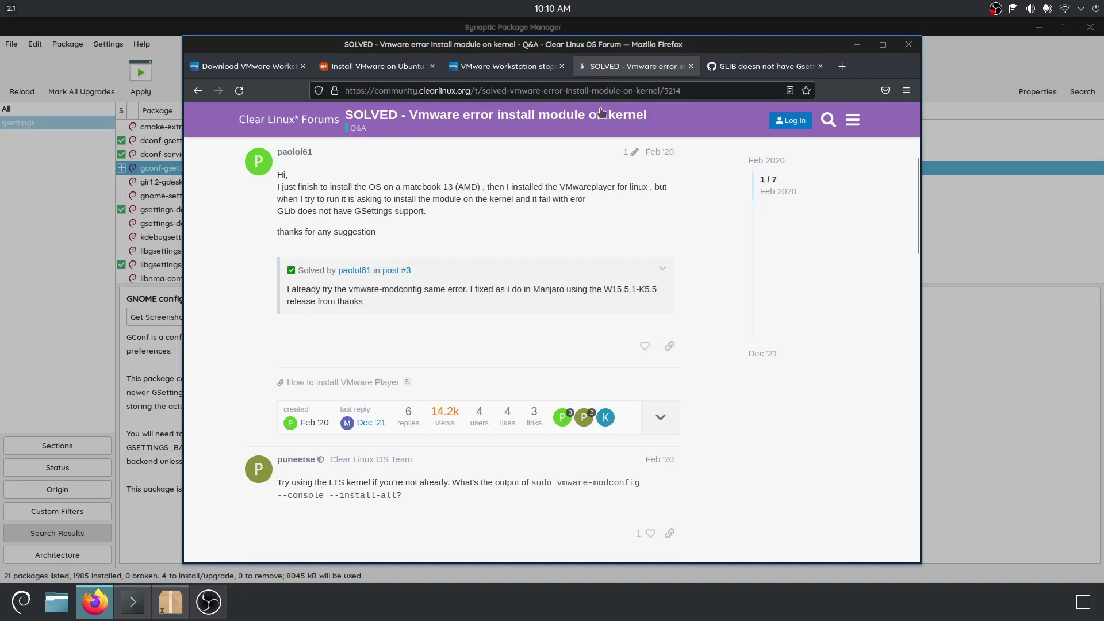
Step: Read through the comments on the GitHub GSettings issue page
{"action": "left_click", "coordinate": [762, 66]}
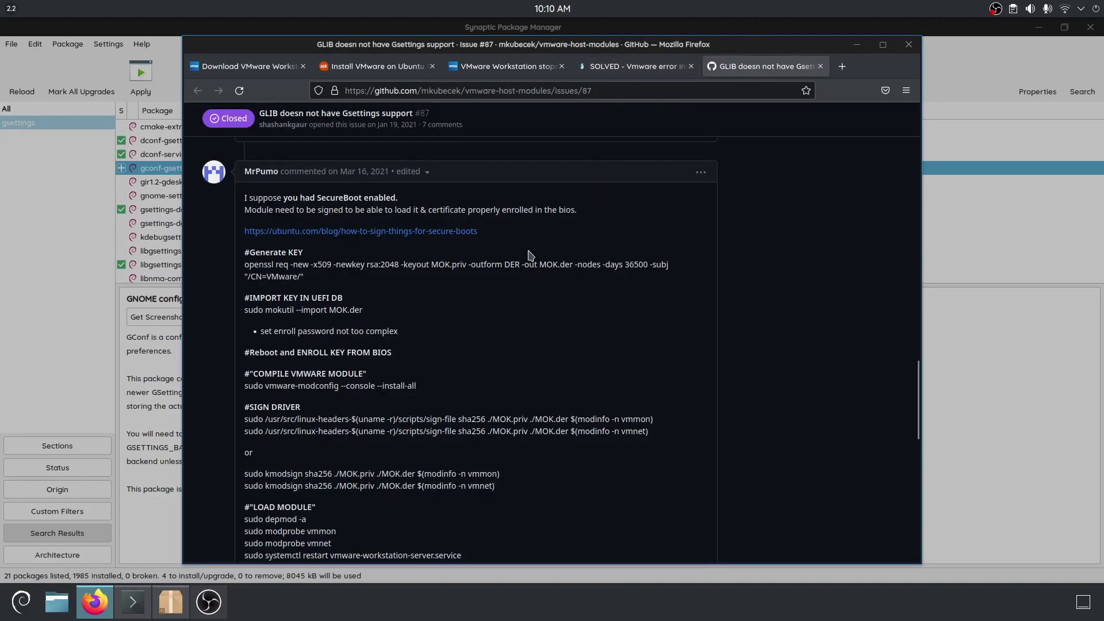
{"action": "mouse_move", "coordinate": [249, 183]}
{"action": "scroll", "coordinate": [332, 310], "scroll_direction": "down", "scroll_amount": 7}
{"action": "scroll", "coordinate": [332, 315], "scroll_direction": "up", "scroll_amount": 6}
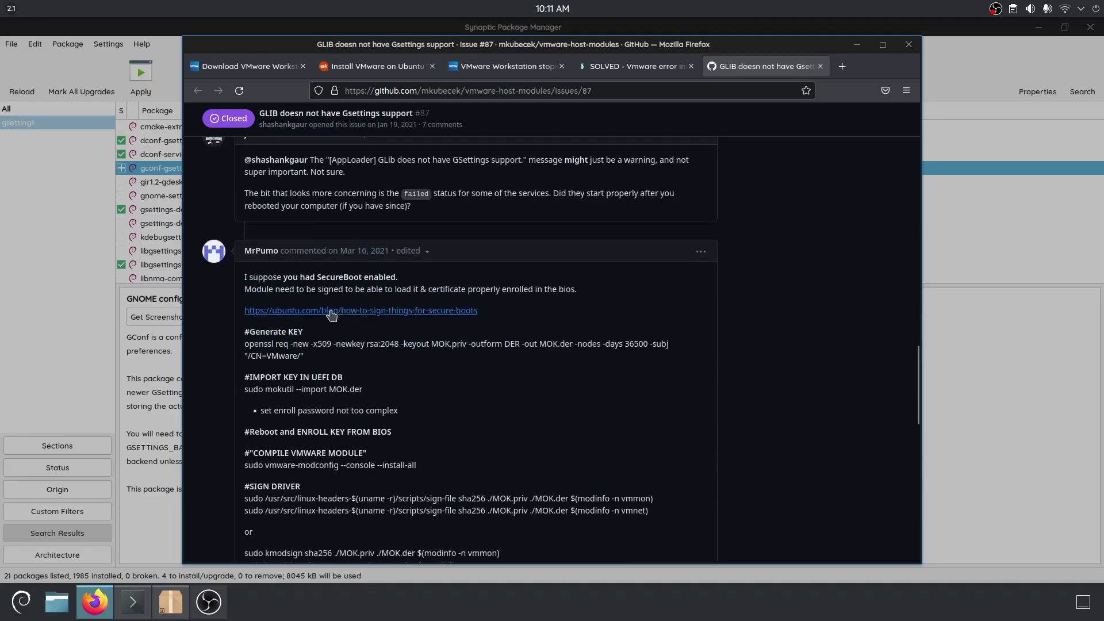
Step: Minimize Firefox and bring the Konsole terminal back in front
{"action": "left_click", "coordinate": [133, 602]}
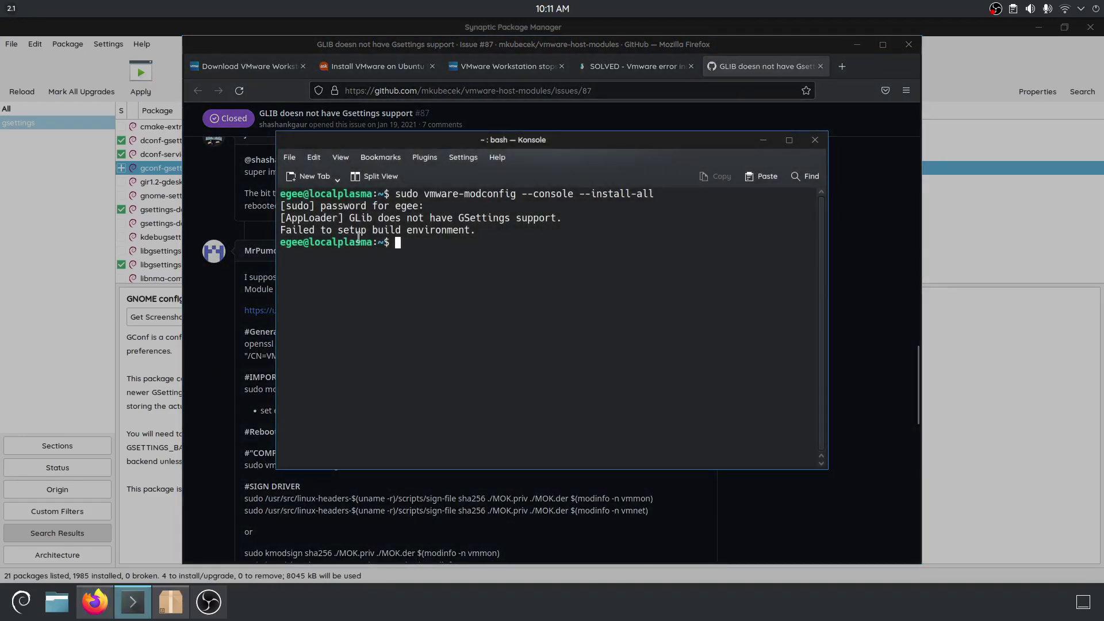
{"action": "left_click", "coordinate": [133, 602]}
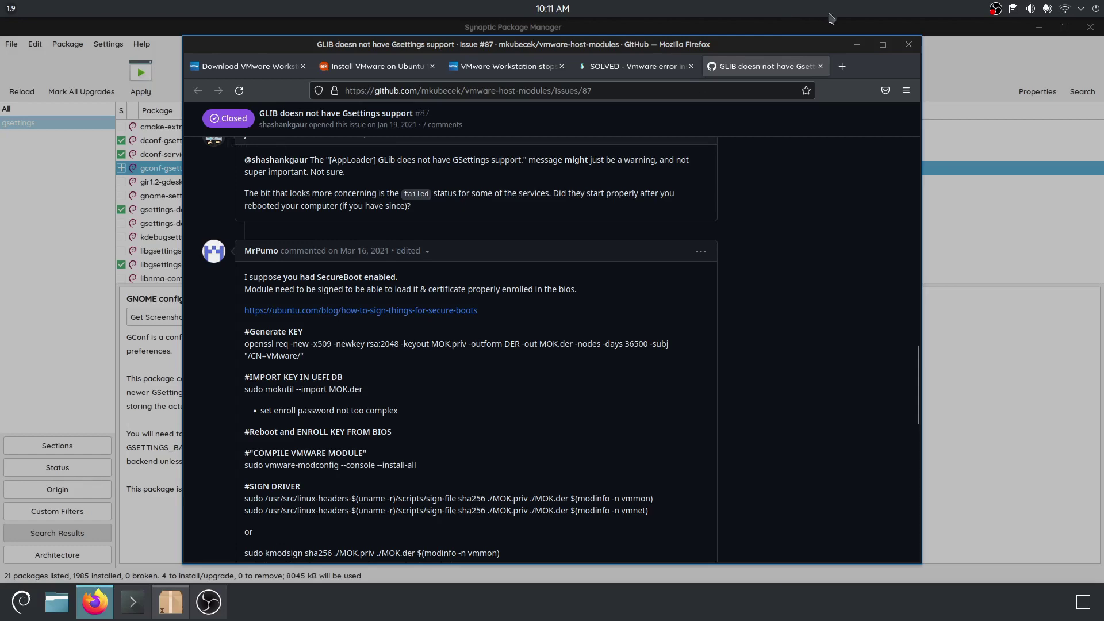
{"action": "left_click", "coordinate": [857, 45]}
{"action": "left_click", "coordinate": [133, 602]}
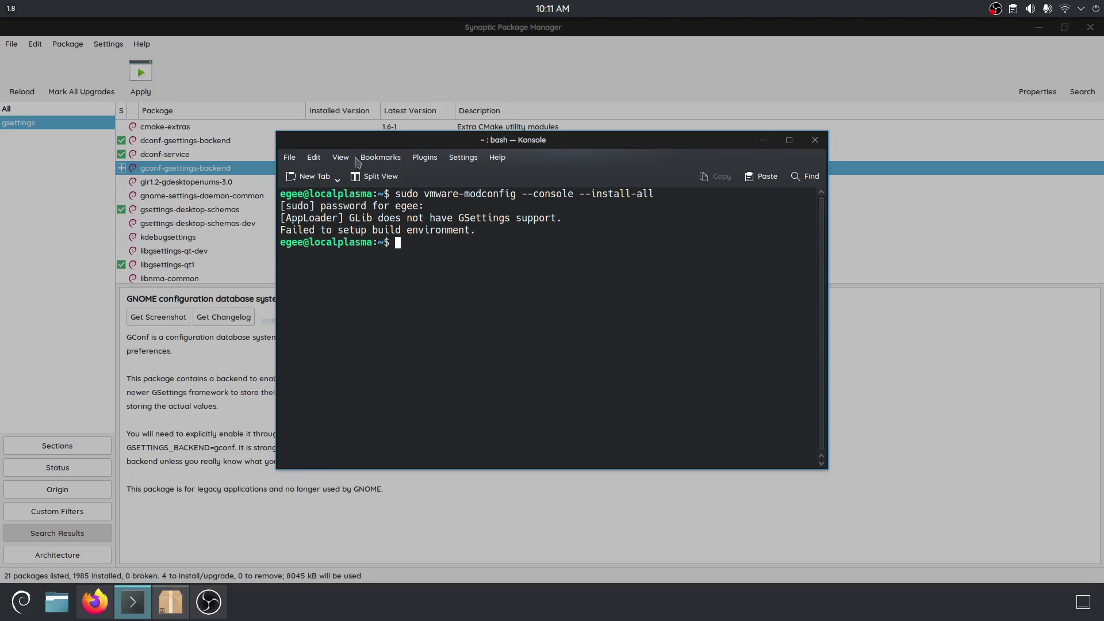
Step: Bring Synaptic Package Manager forward, look over it, and quit it with Ctrl+Q
{"action": "left_click", "coordinate": [344, 34]}
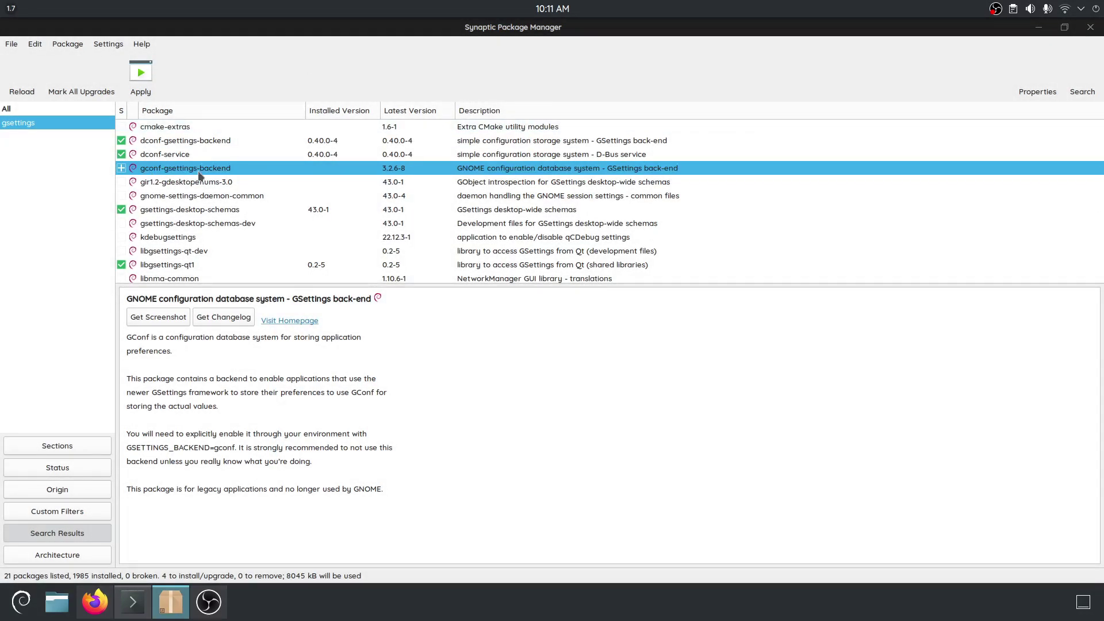
{"action": "scroll", "coordinate": [200, 176], "scroll_direction": "down", "scroll_amount": 2}
{"action": "key", "text": "ctrl+q"}
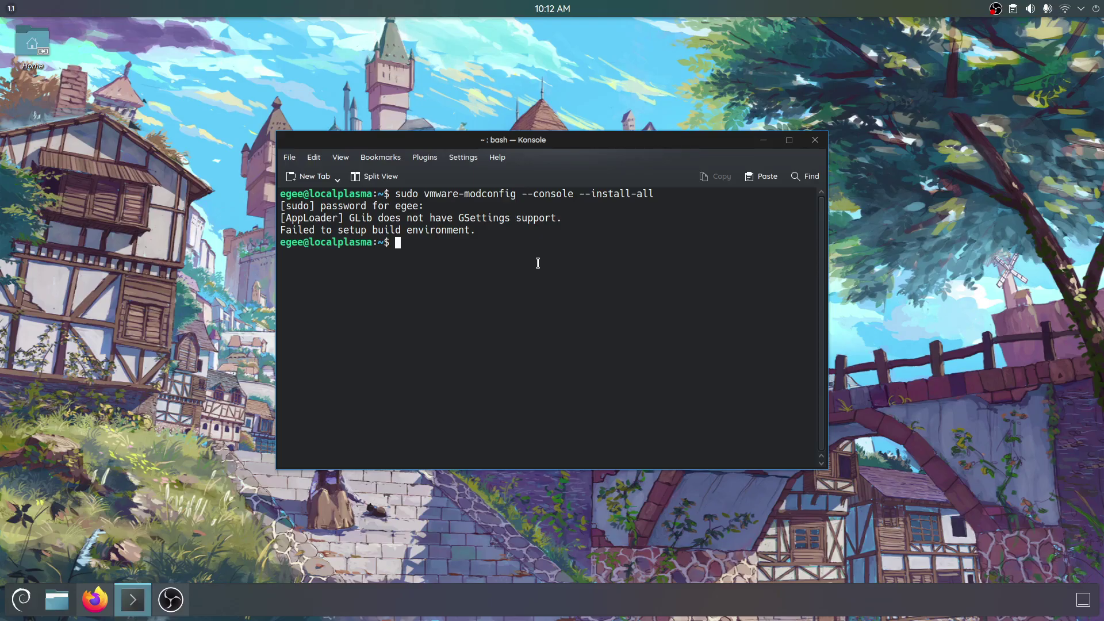
Step: Rerun the modconfig command, then start a sudo apt install for the build packages
{"action": "key", "text": "Up"}
{"action": "key", "text": "Return"}
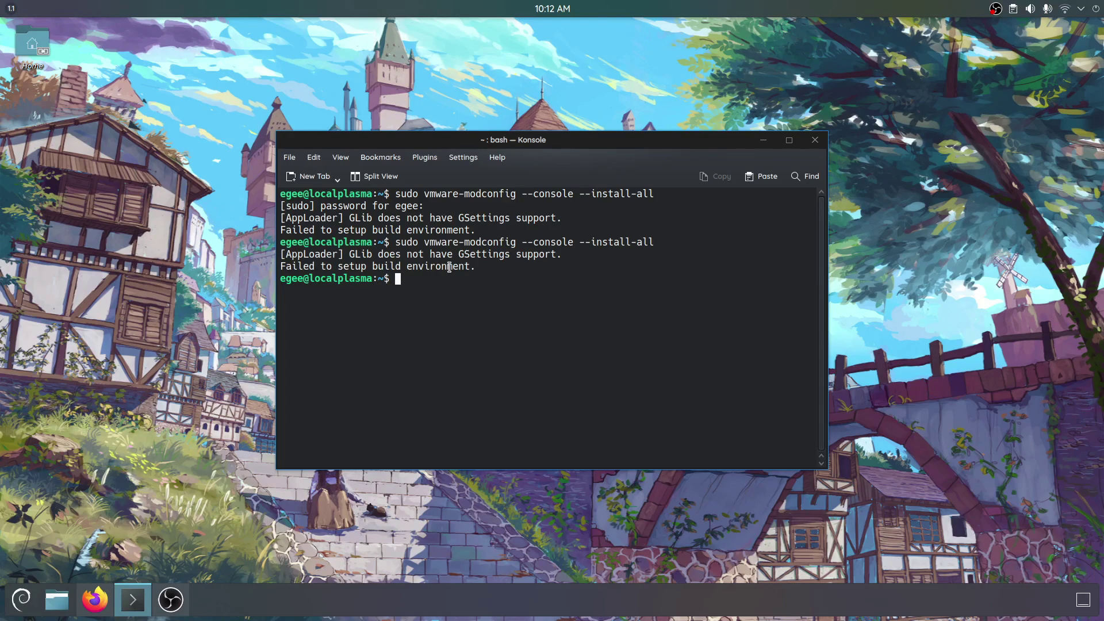
{"action": "type", "text": "sudo apt install"}
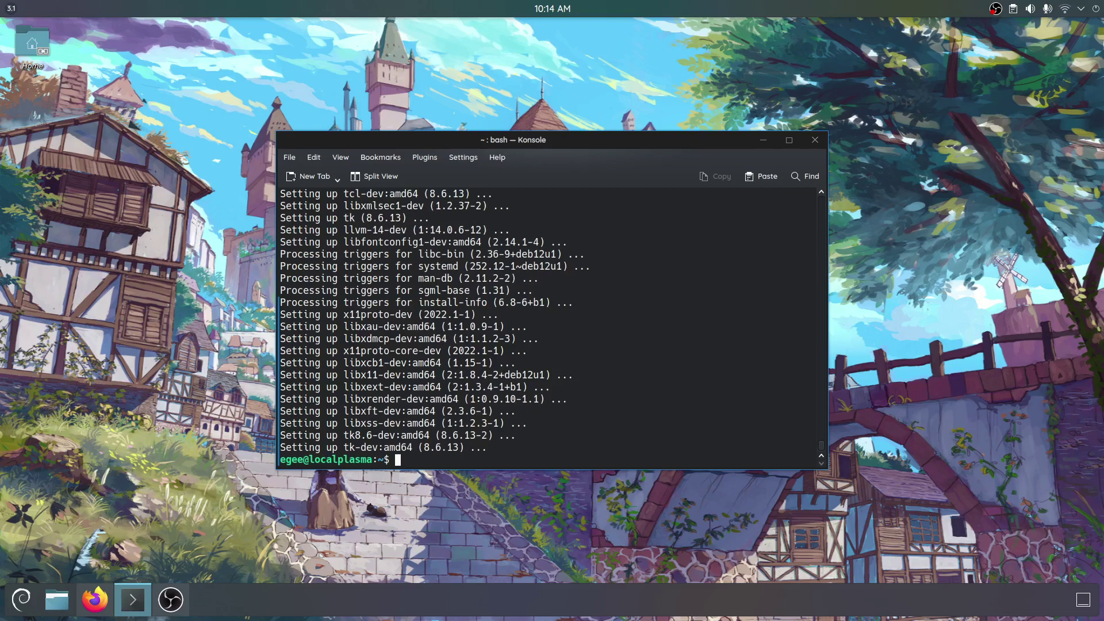
Step: Rerun sudo vmware-modconfig to build vmmon and vmnet, enlarge Konsole, and search the launcher for 'vmware'
{"action": "type", "text": "sudo apt install build-essentials"}
{"action": "key", "text": "Up"}
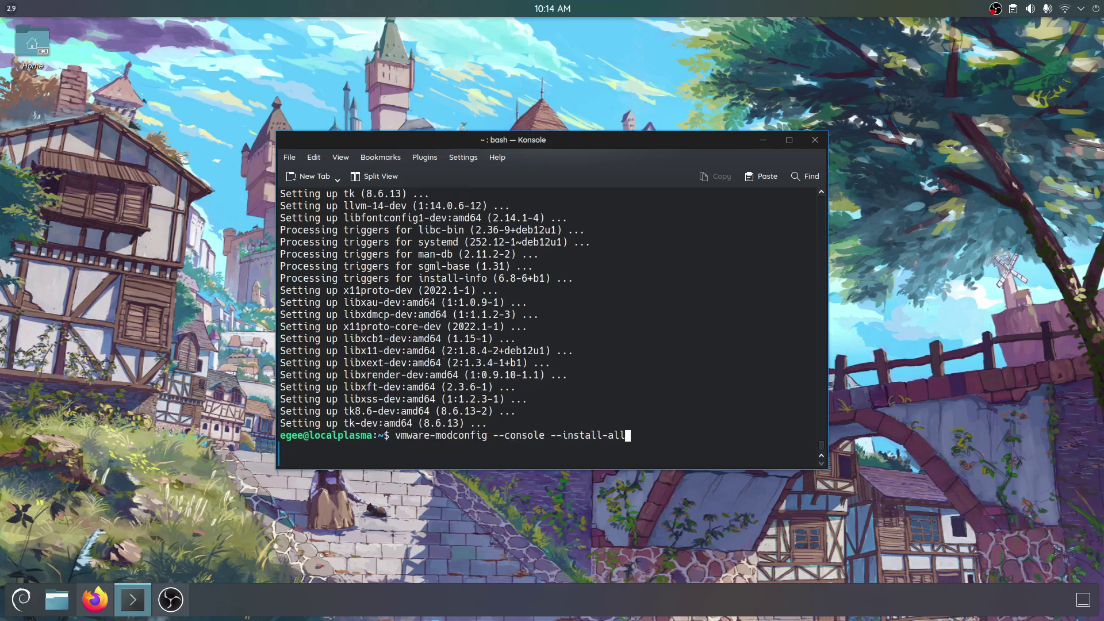
{"action": "key", "text": "Return"}
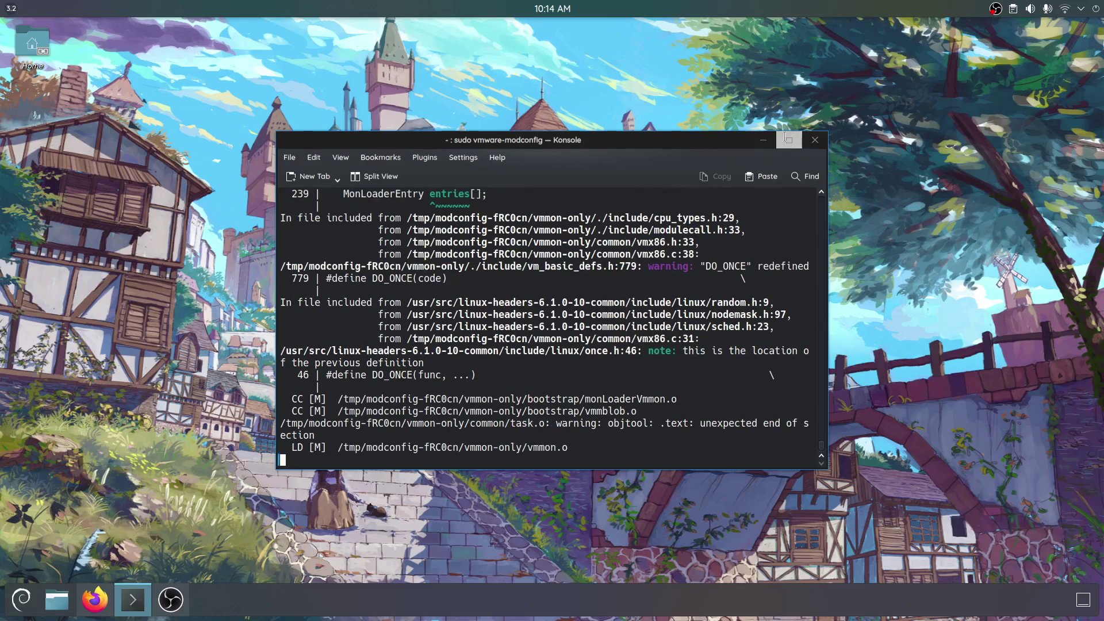
{"action": "left_click", "coordinate": [789, 139]}
{"action": "key", "text": "ctrl+plus"}
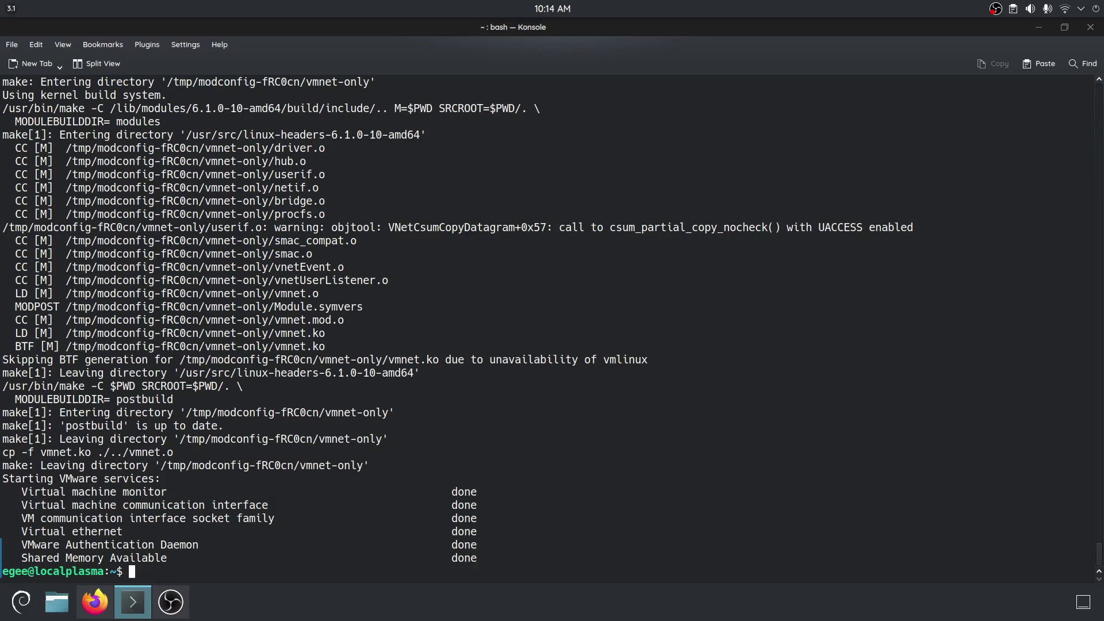
{"action": "key", "text": "super"}
{"action": "type", "text": "vmware"}
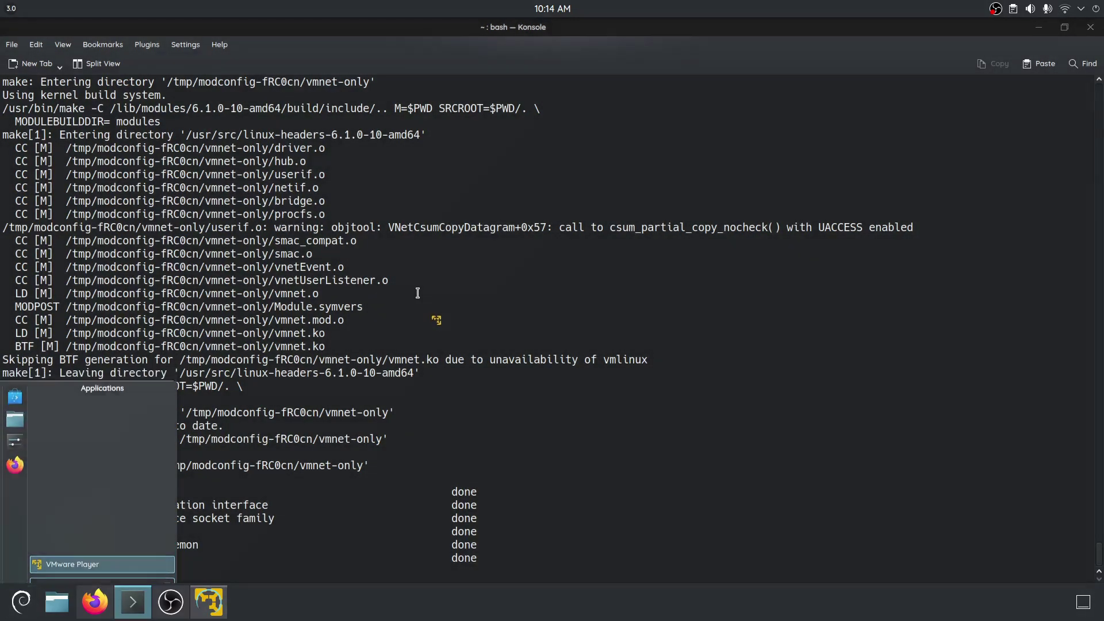
Step: Launch VMware Player, accept the VMware and OVF Tool licences, and keep update checks enabled
{"action": "key", "text": "Return"}
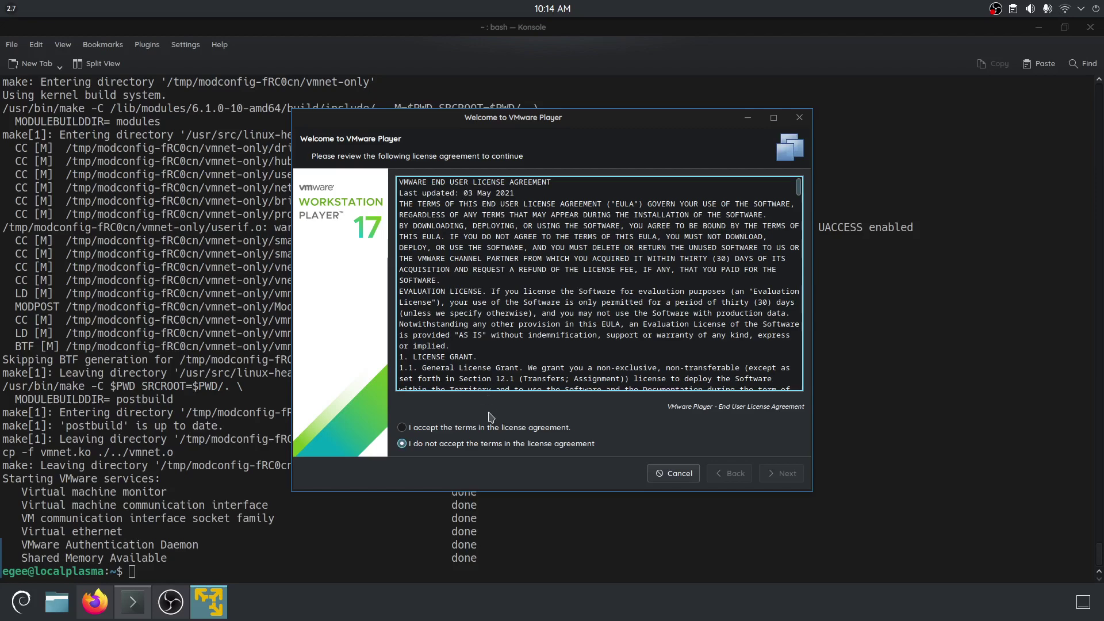
{"action": "left_click", "coordinate": [476, 430]}
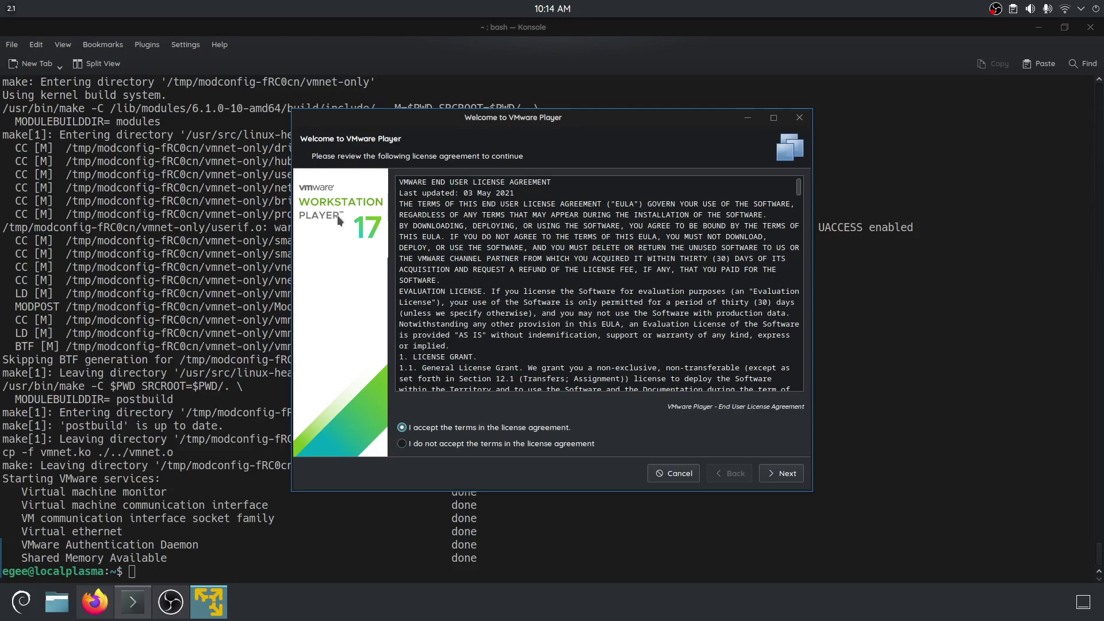
{"action": "left_click", "coordinate": [773, 475]}
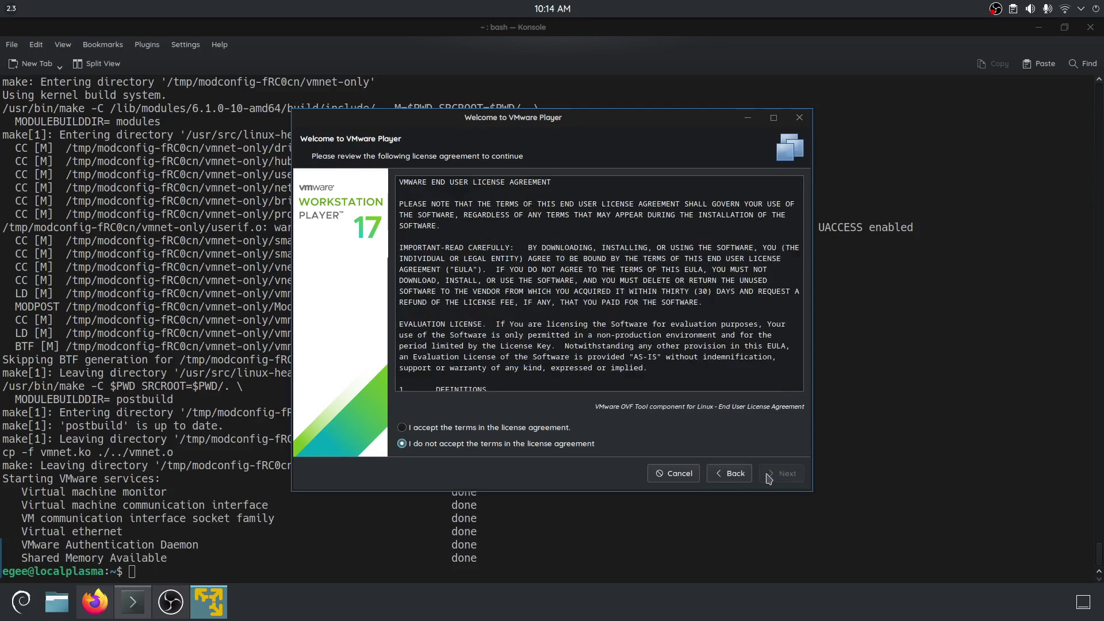
{"action": "left_click", "coordinate": [533, 429]}
{"action": "left_click", "coordinate": [782, 476]}
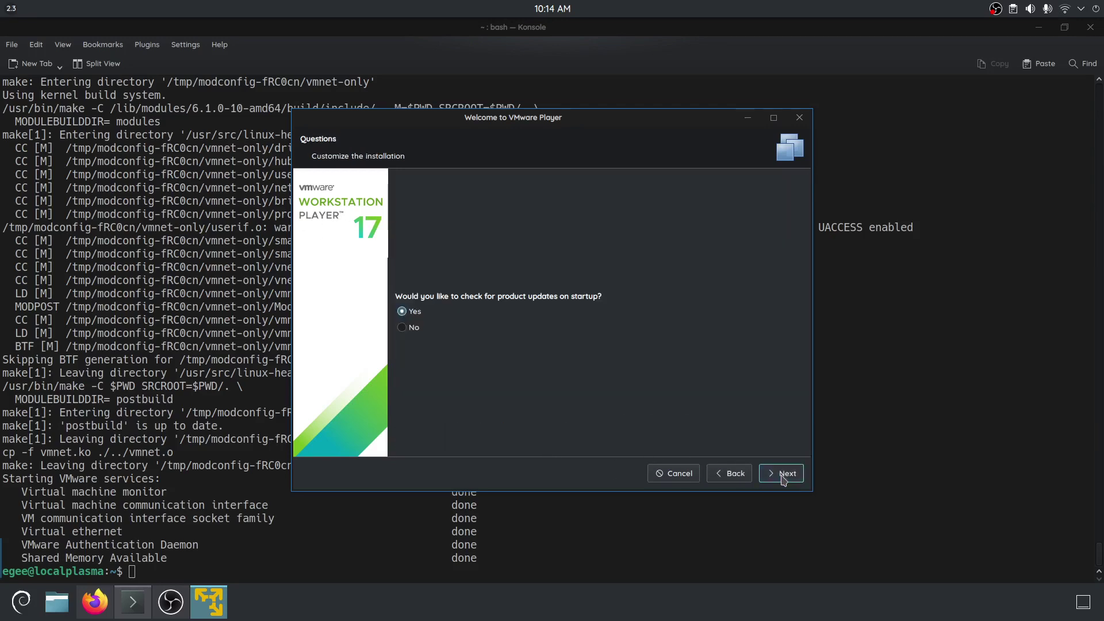
{"action": "left_click", "coordinate": [784, 477]}
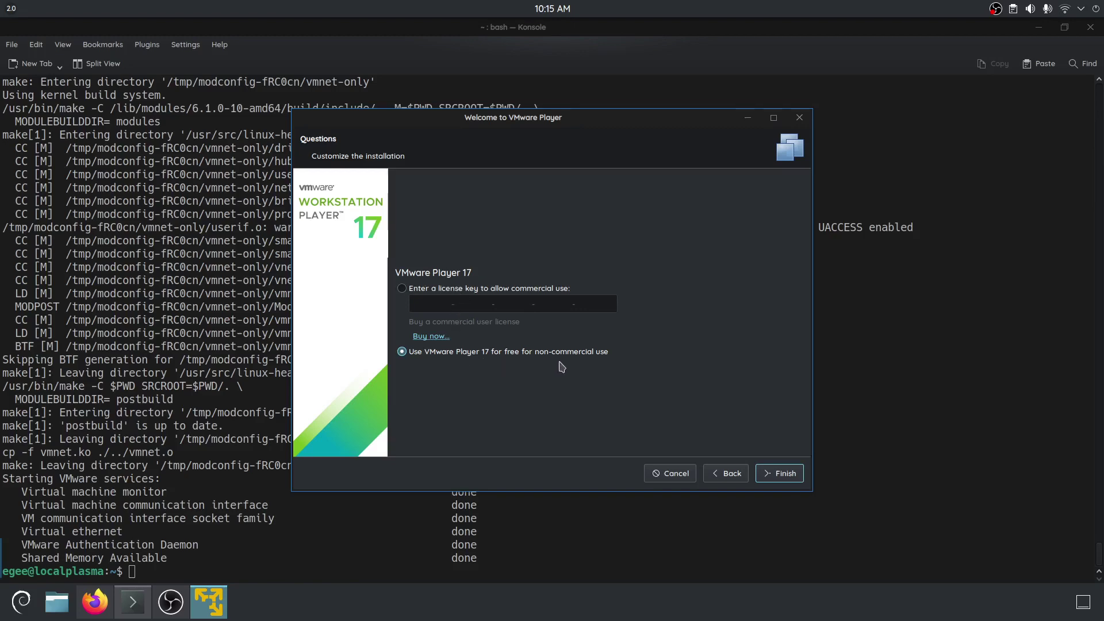
Step: Finish setup, dismiss the thank-you notice, nudge the Player window, and switch to OBS
{"action": "left_click", "coordinate": [771, 477]}
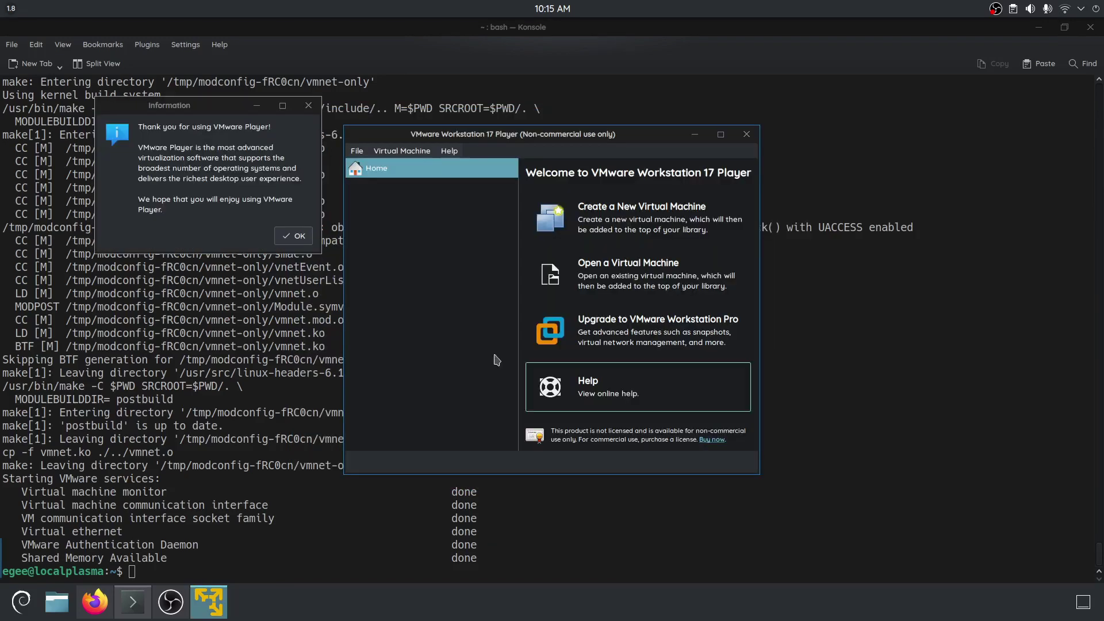
{"action": "left_click_drag", "start_coordinate": [174, 114], "coordinate": [508, 192]}
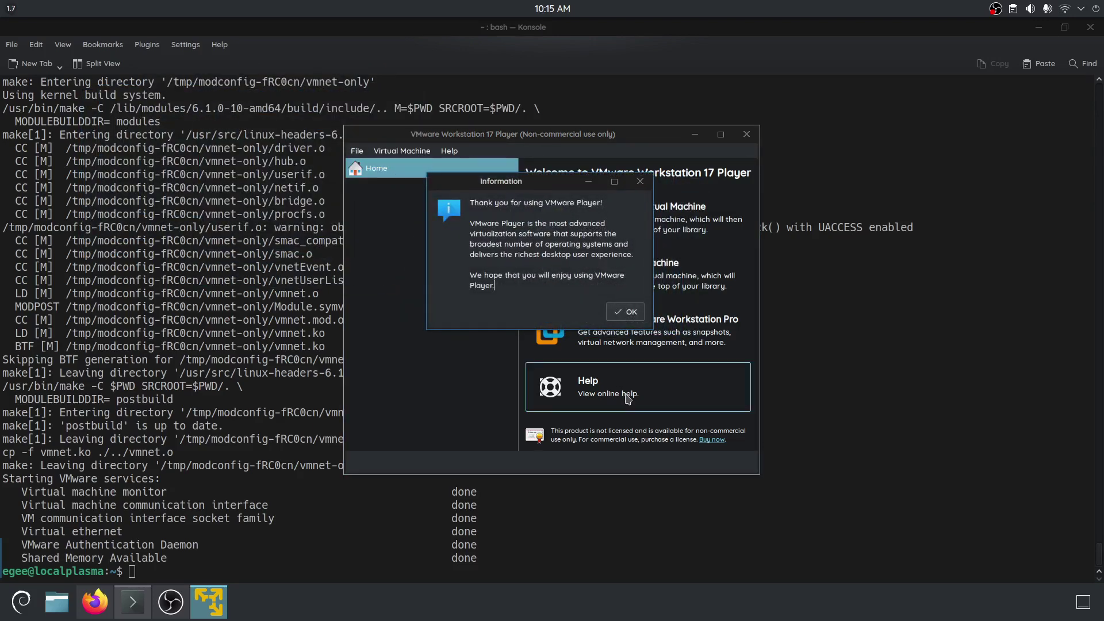
{"action": "left_click", "coordinate": [625, 311]}
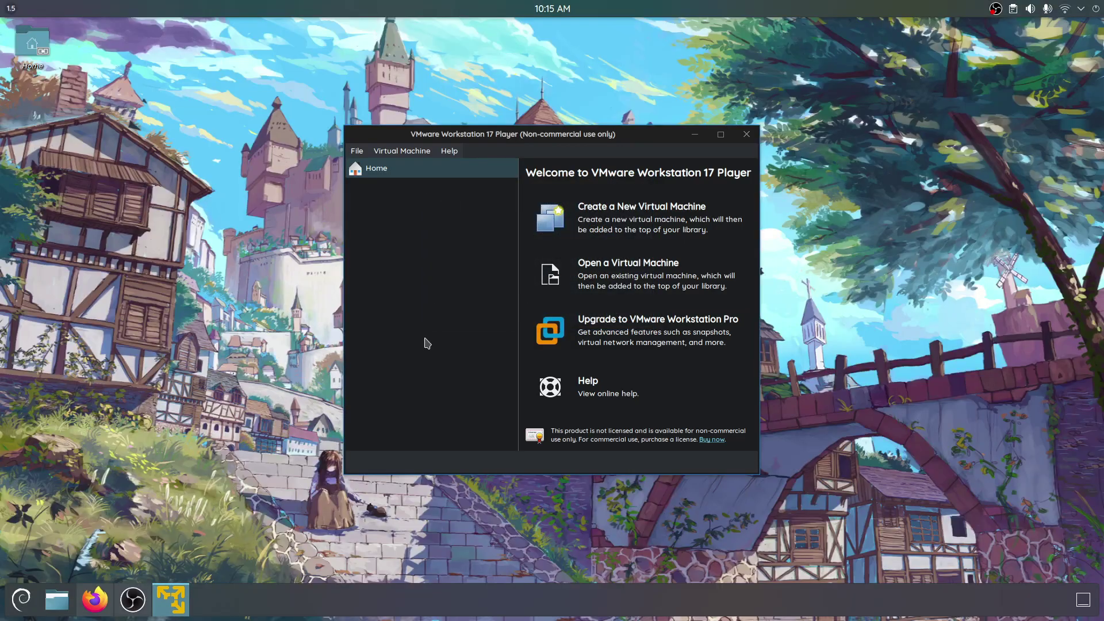
{"action": "left_click", "coordinate": [426, 181]}
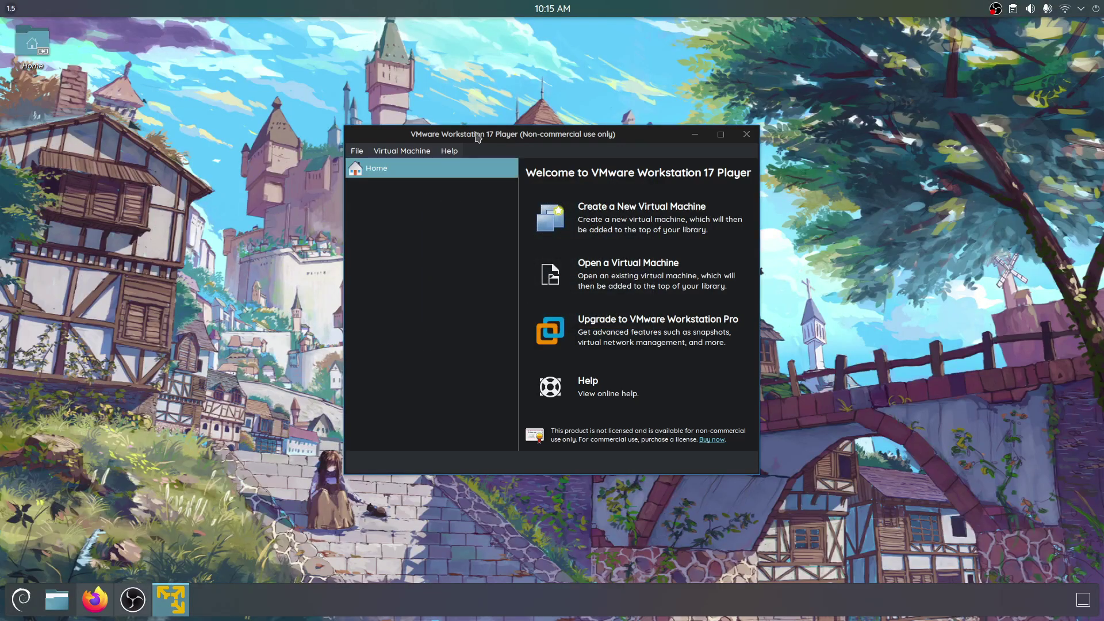
{"action": "left_click_drag", "start_coordinate": [472, 251], "coordinate": [460, 262]}
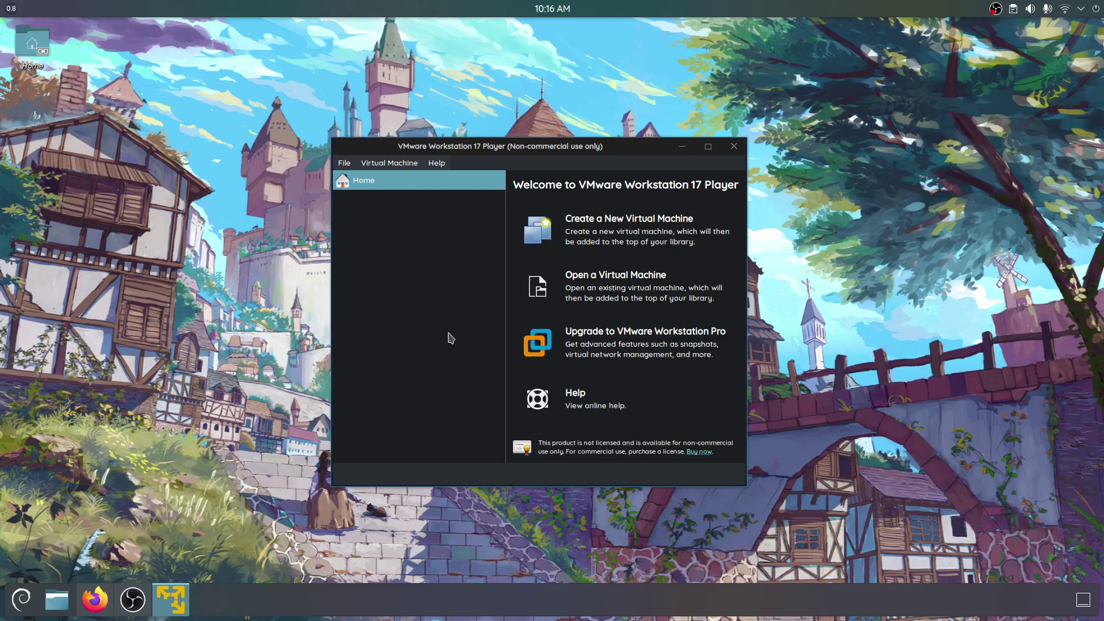
{"action": "left_click", "coordinate": [133, 600]}
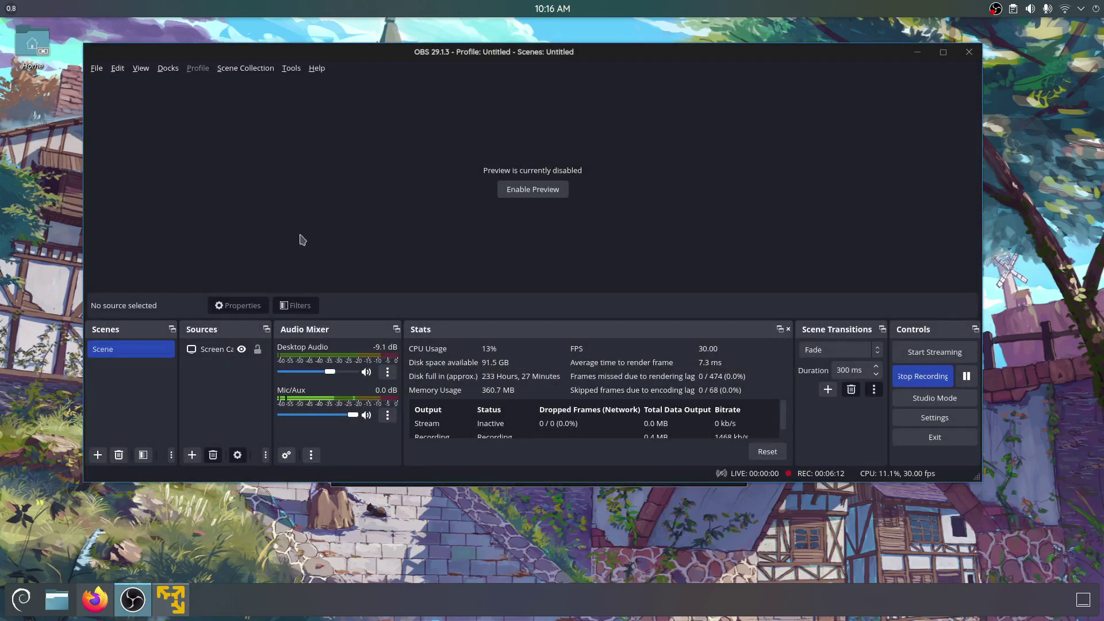